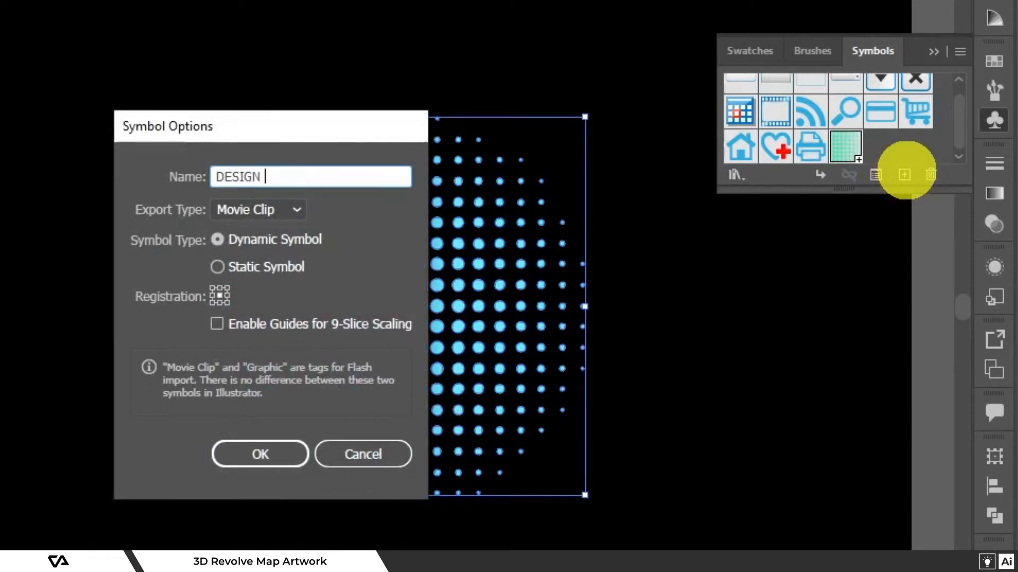
# - Save the blue dot pattern as a symbol named DESIGN2 and delete the original artwork from the artboard
pyautogui.write('2')
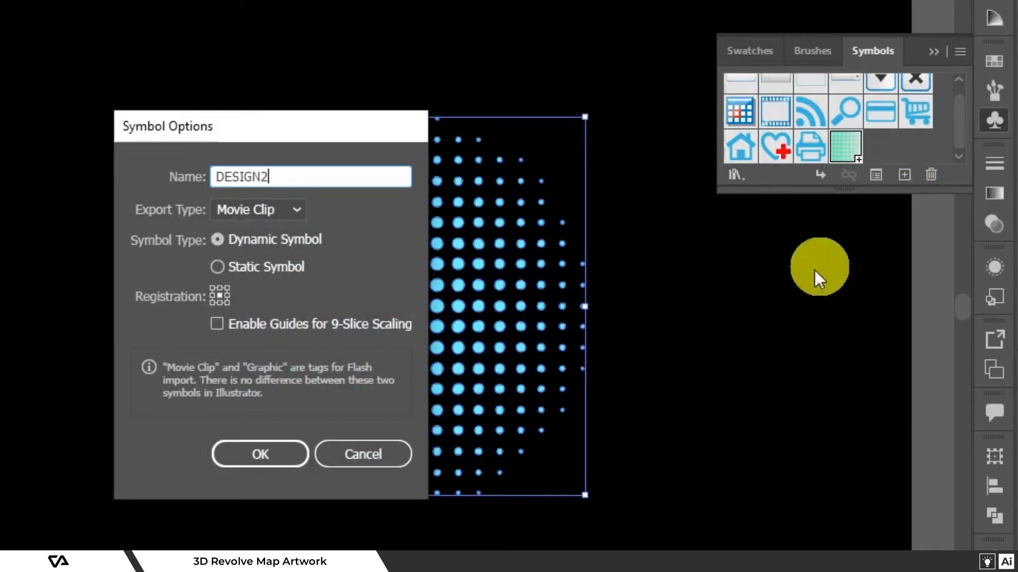
pyautogui.click(277, 455)
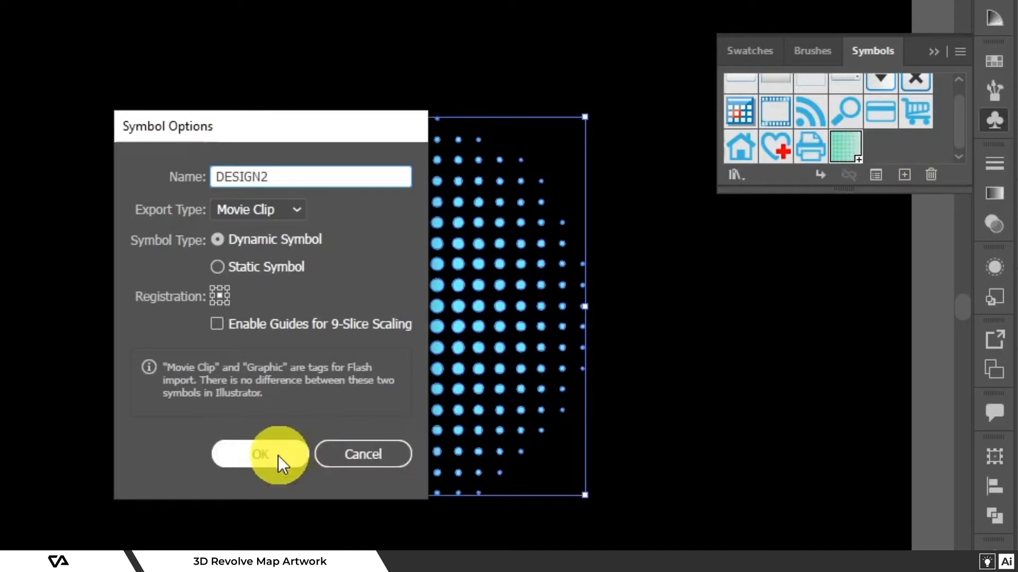
pyautogui.press('Delete')
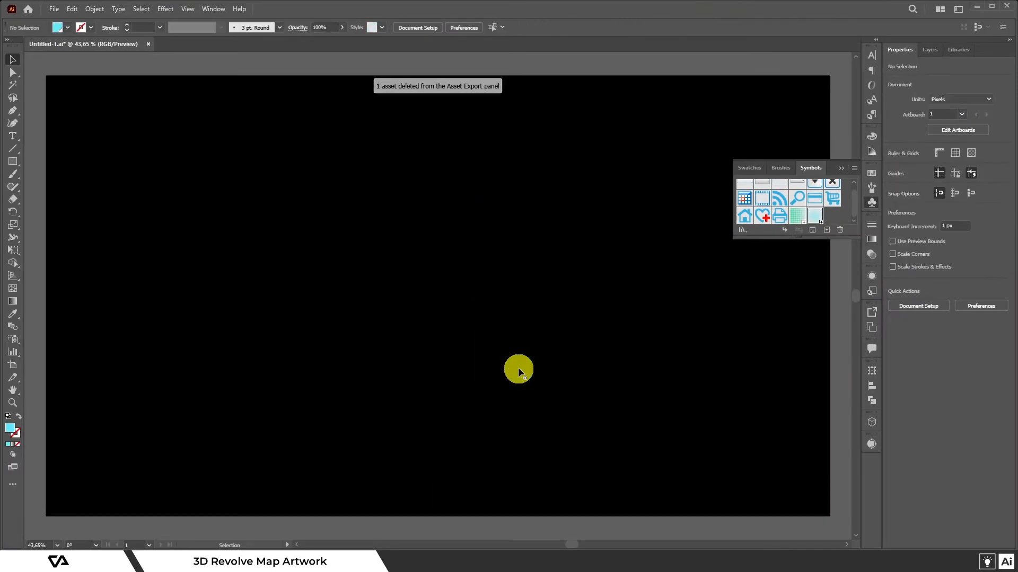
pyautogui.click(839, 169)
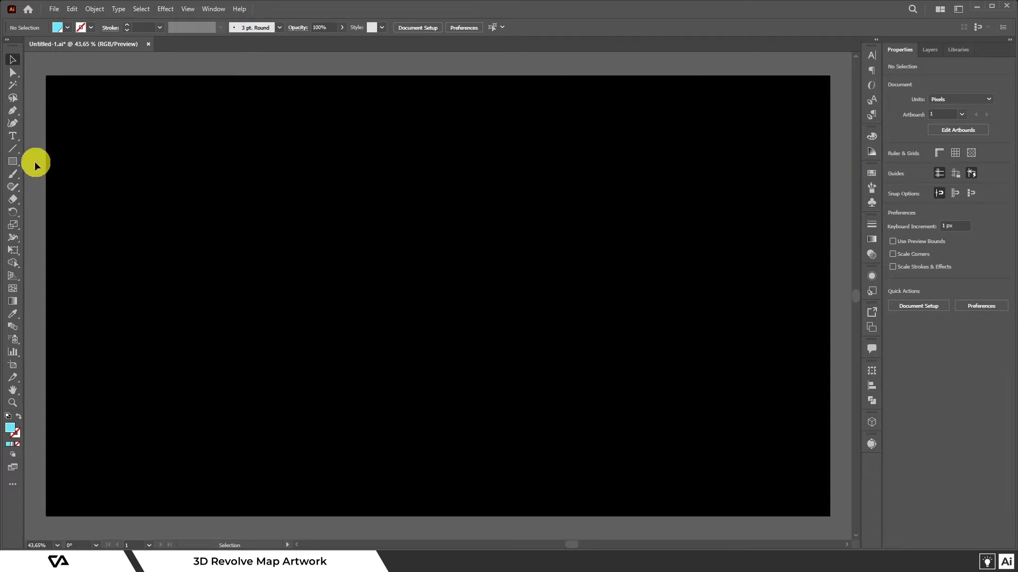
# - Draw a circle about 421 px in diameter on the left side of the artboard with the Ellipse tool
pyautogui.click(17, 162)
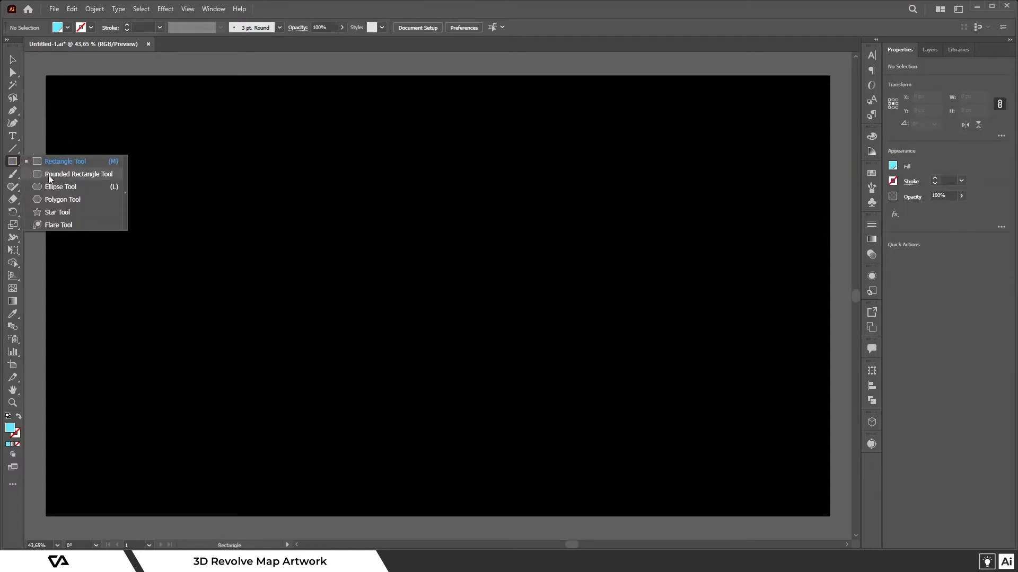
pyautogui.click(53, 185)
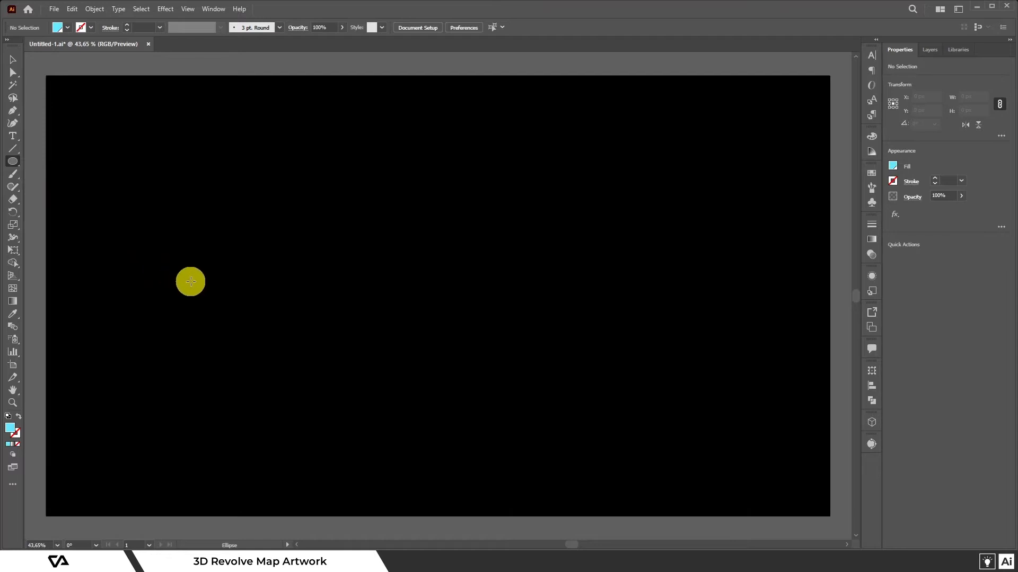
pyautogui.moveTo(191, 281); pyautogui.dragTo(221, 197)
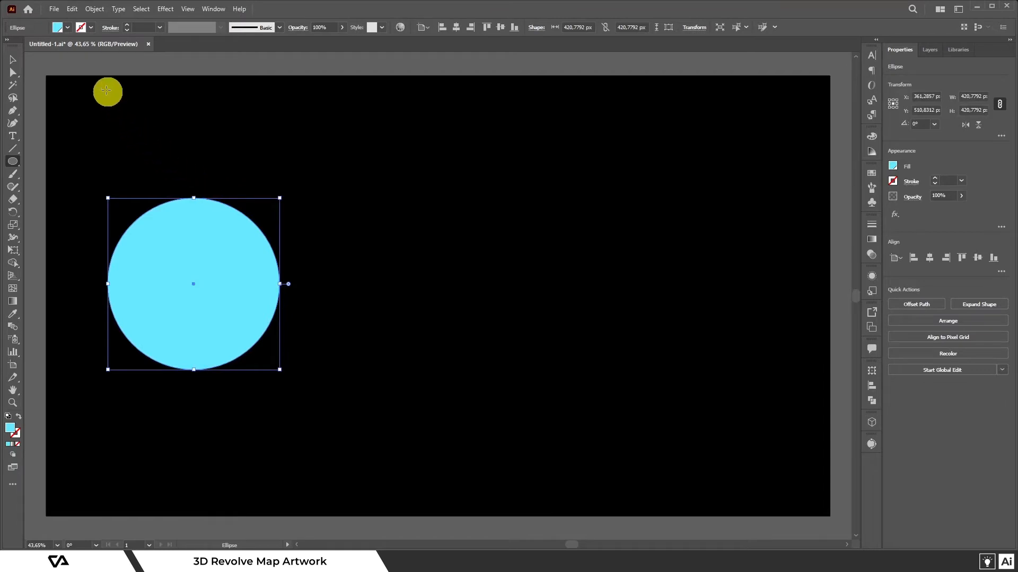
# - Delete the circle's left anchor point to leave a half circle, and place a copy of it to the right at the same height
pyautogui.click(13, 60)
pyautogui.click(12, 74)
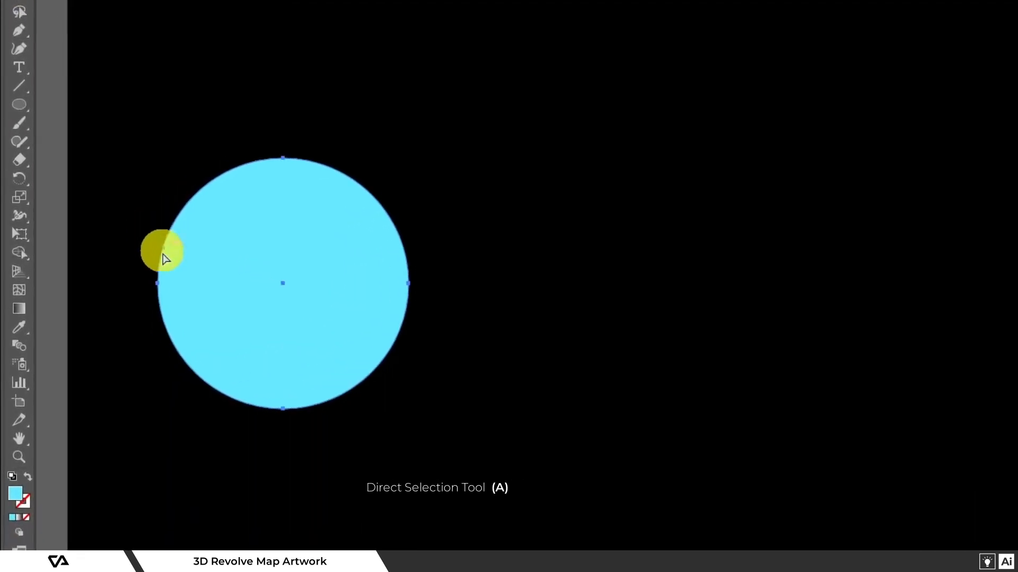
pyautogui.click(185, 287)
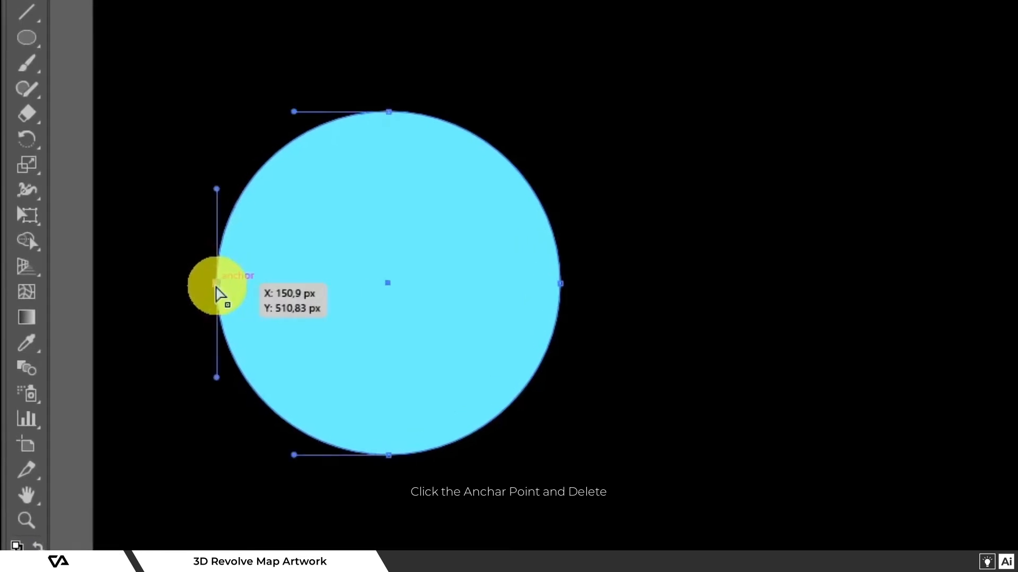
pyautogui.press('Delete')
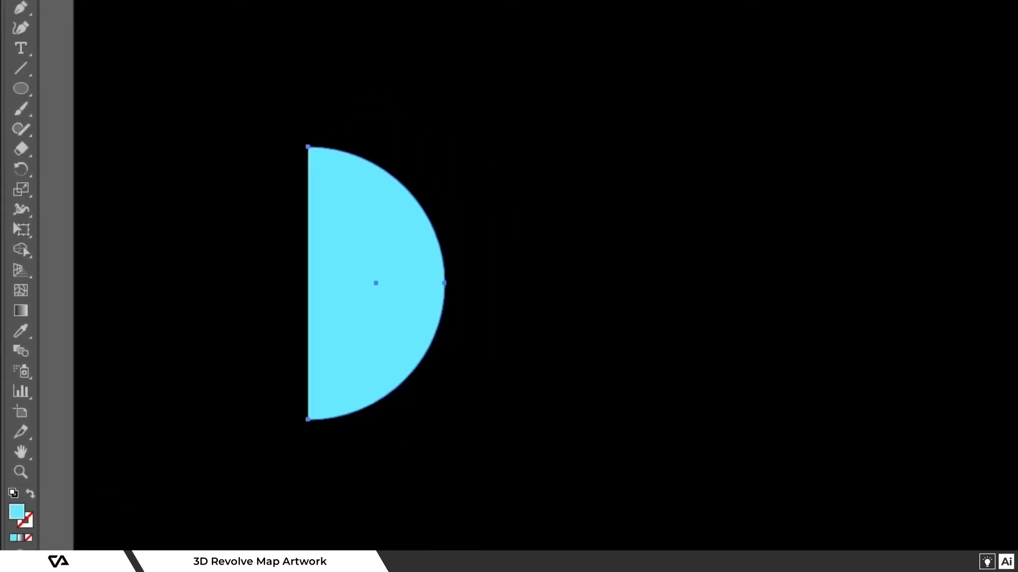
pyautogui.click(15, 43)
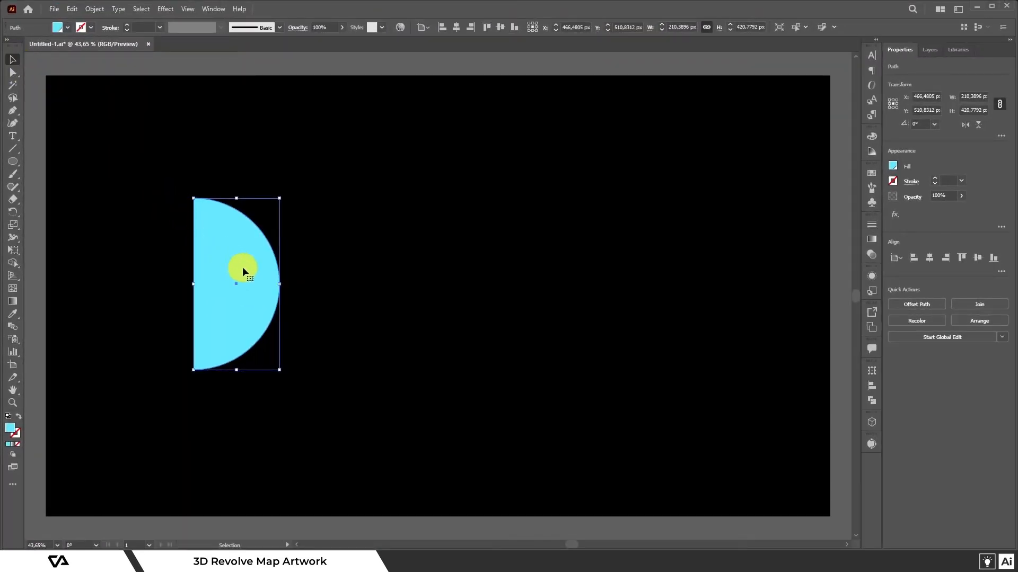
pyautogui.moveTo(243, 272); pyautogui.dragTo(466, 280)
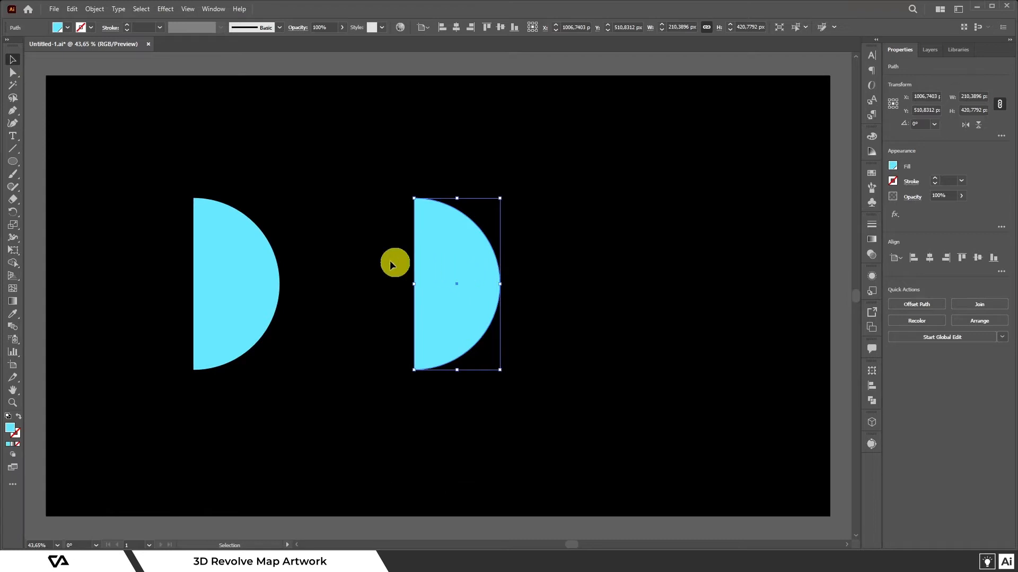
# - Apply the 3D Revolve (Classic) effect to the left half circle
pyautogui.click(240, 258)
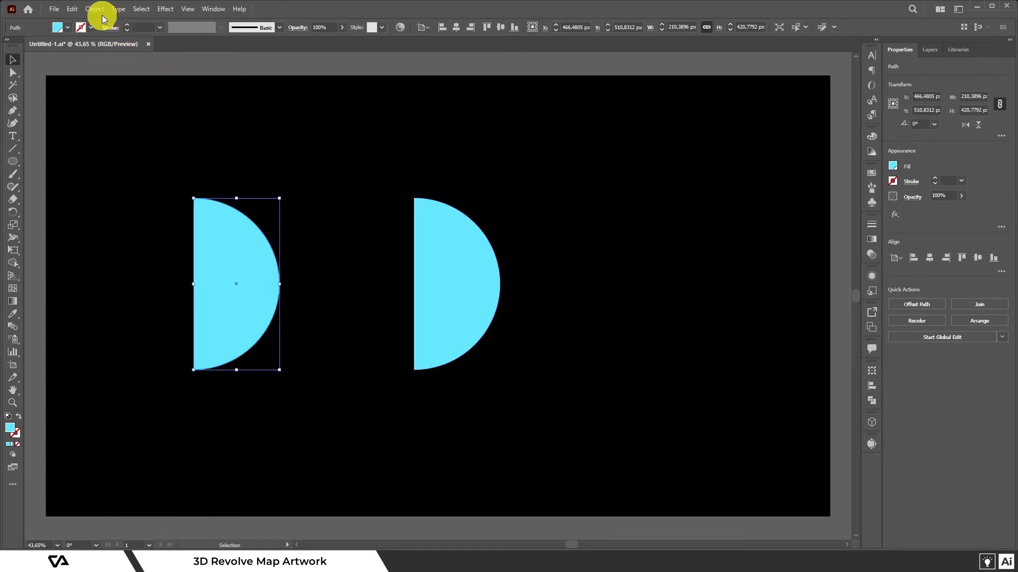
pyautogui.click(166, 9)
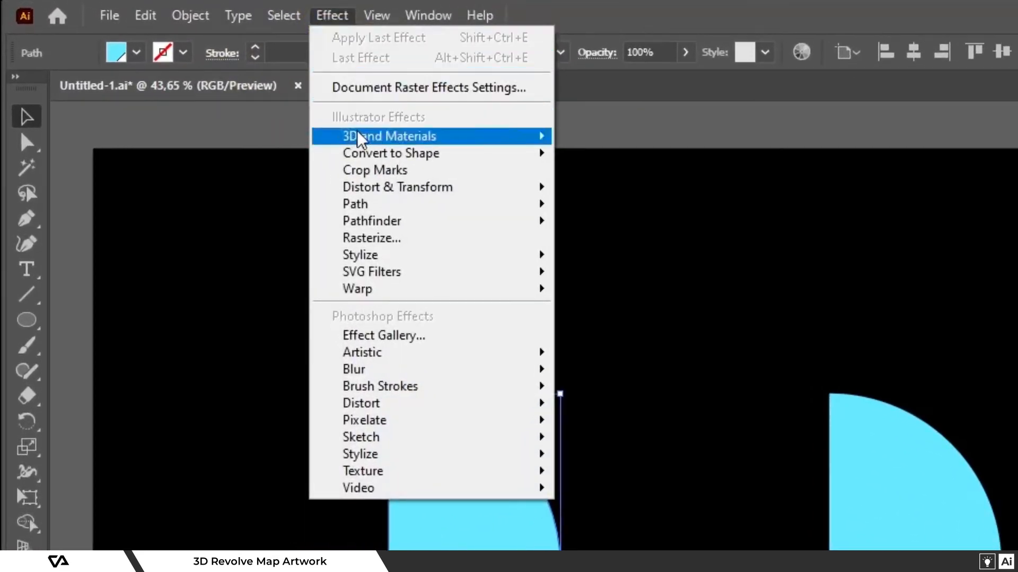
pyautogui.moveTo(360, 139)
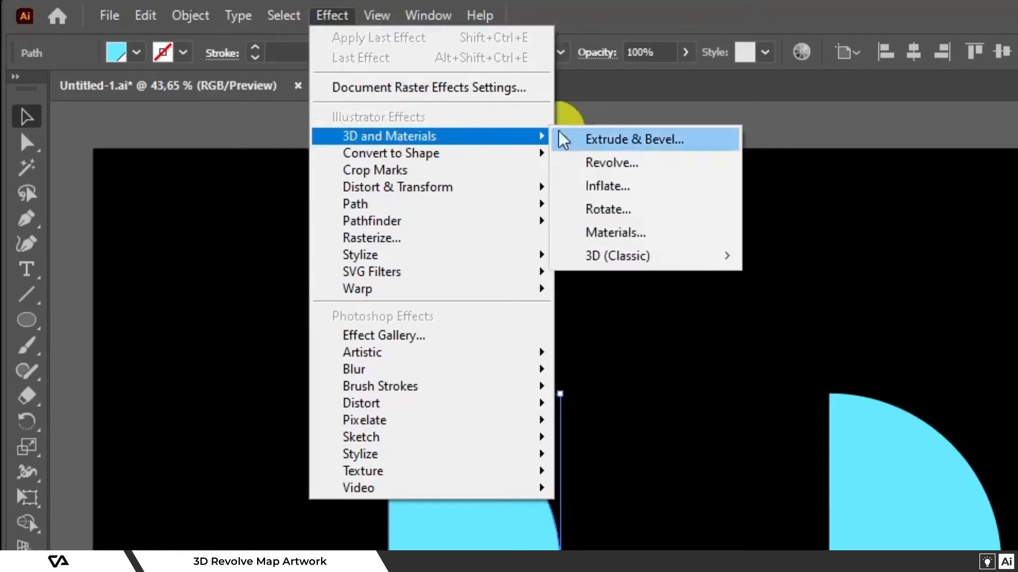
pyautogui.moveTo(630, 256)
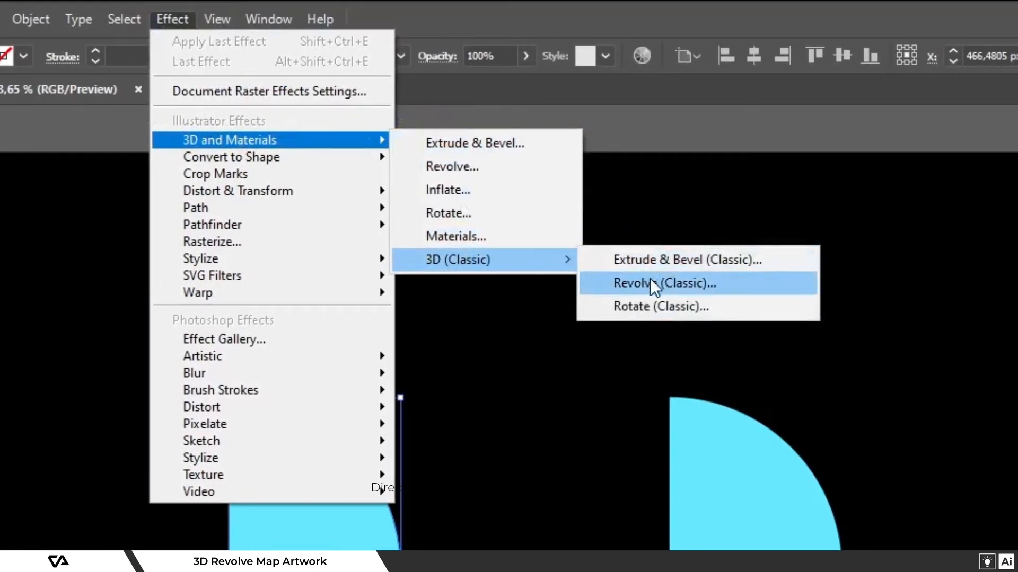
pyautogui.click(700, 280)
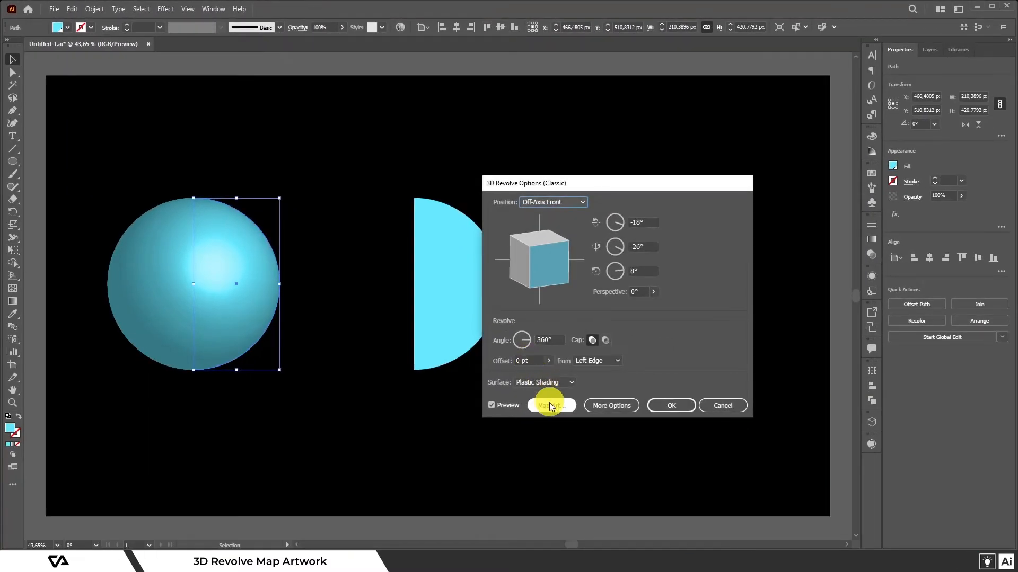
# - Map the DESIGN1 symbol onto the revolved sphere with invisible geometry enabled
pyautogui.click(549, 405)
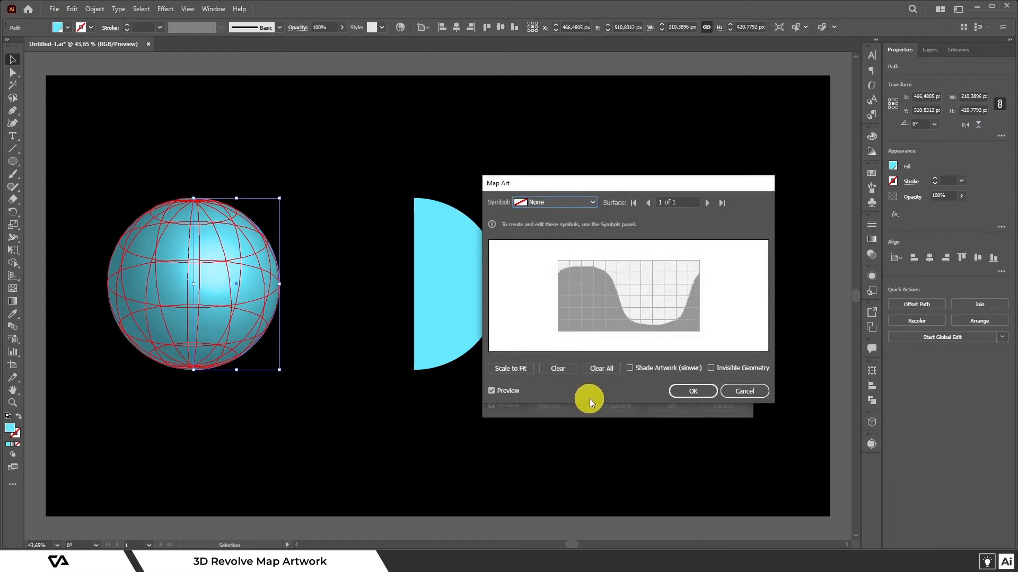
pyautogui.click(592, 202)
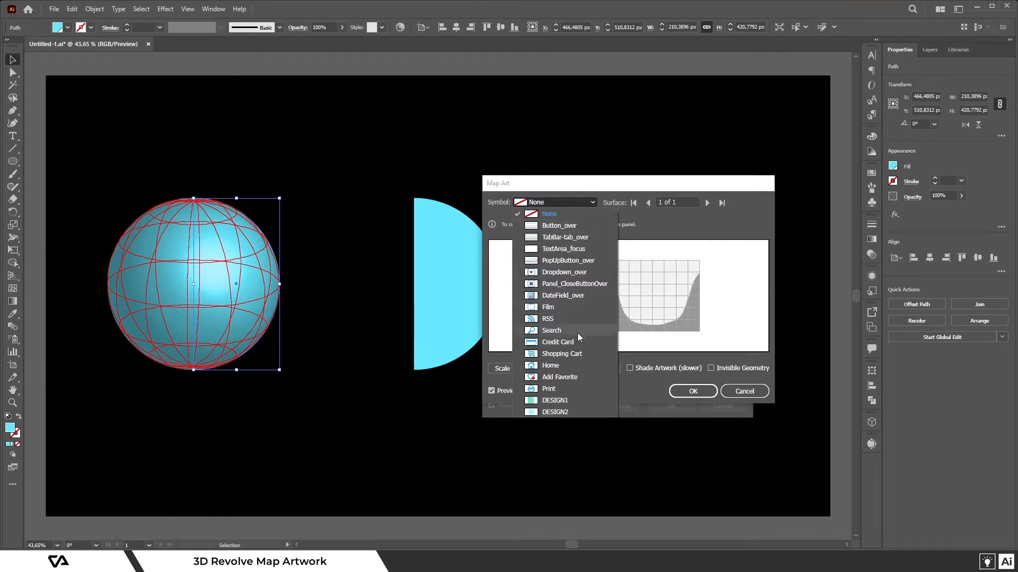
pyautogui.click(573, 400)
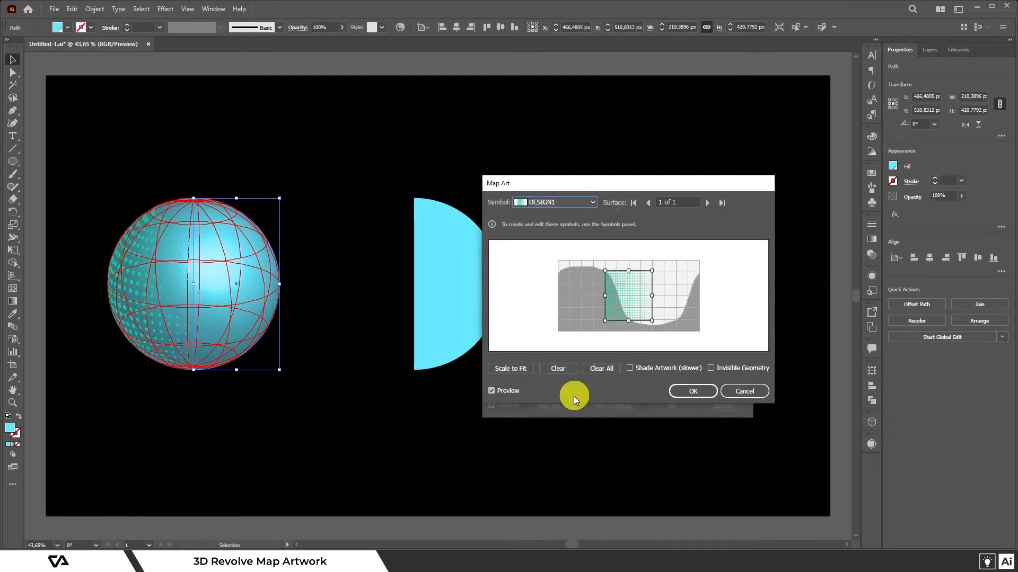
pyautogui.click(713, 367)
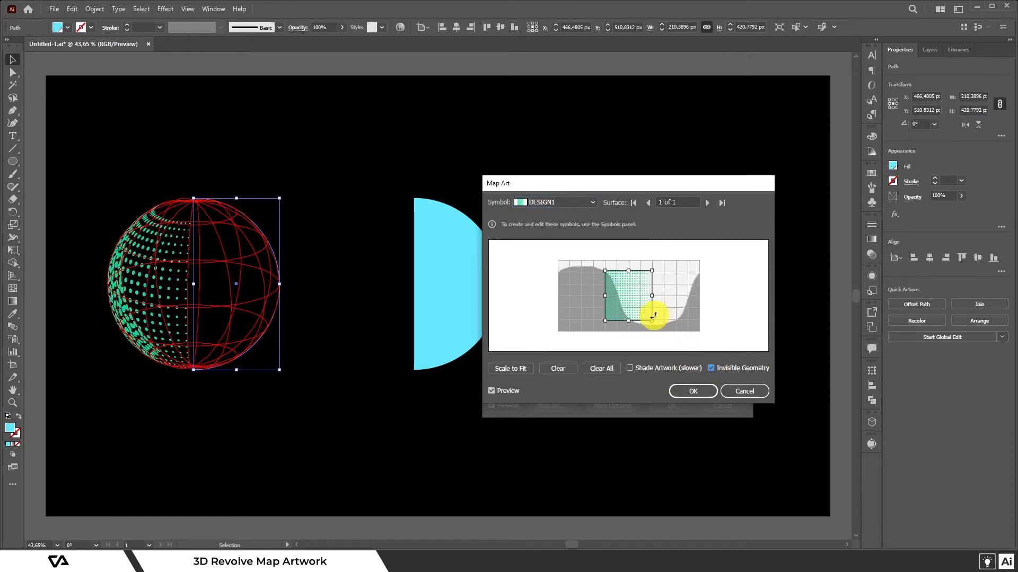
# - Enlarge the mapped DESIGN1 artwork and shift it to the upper-right of the surface grid, accepting the mapping and the revolve effect
pyautogui.moveTo(632, 298); pyautogui.dragTo(668, 298)
pyautogui.press('capslock')
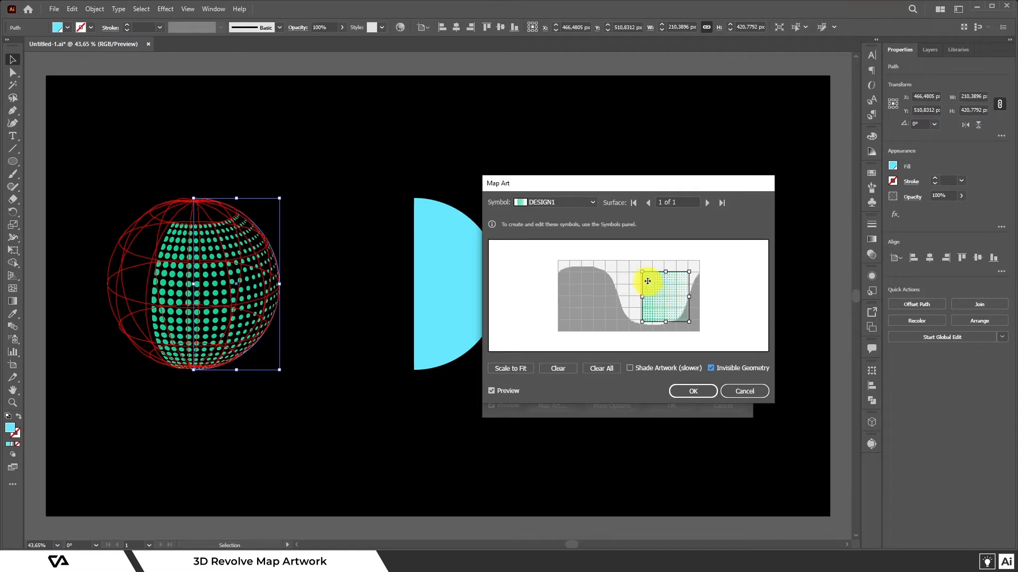
pyautogui.press('capslock')
pyautogui.moveTo(642, 270); pyautogui.dragTo(626, 258)
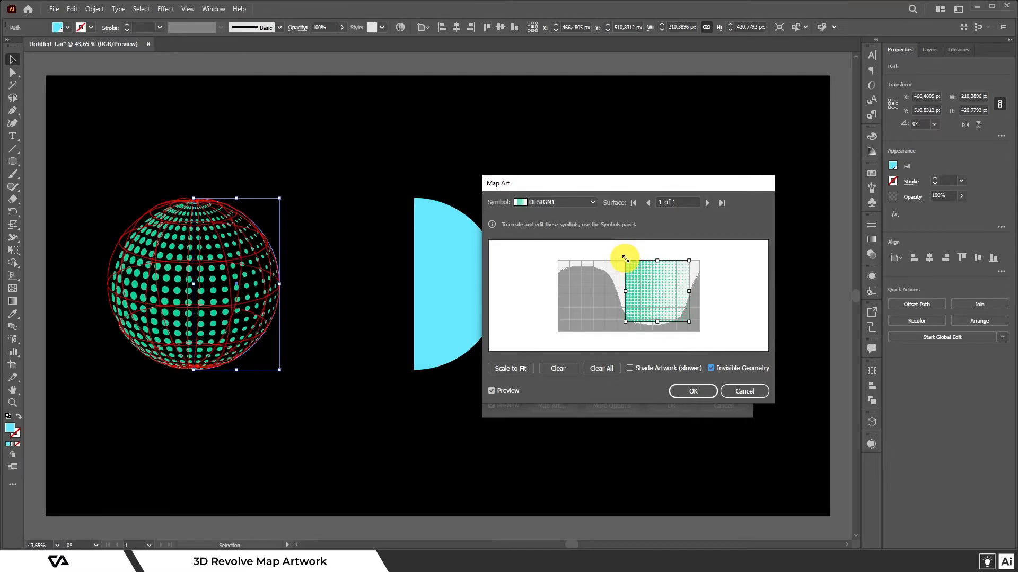
pyautogui.moveTo(634, 295); pyautogui.dragTo(661, 301)
pyautogui.press('capslock')
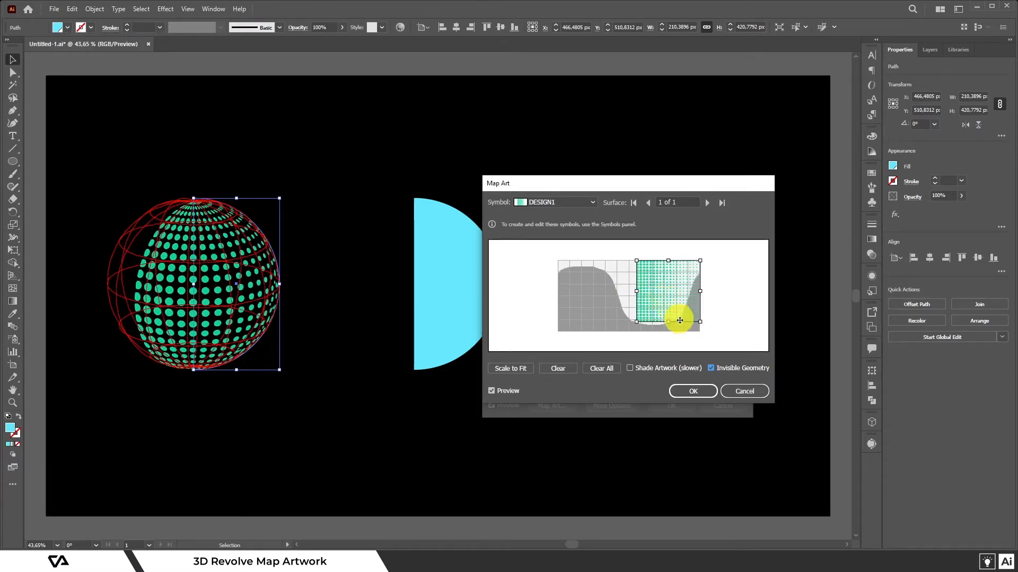
pyautogui.click(696, 391)
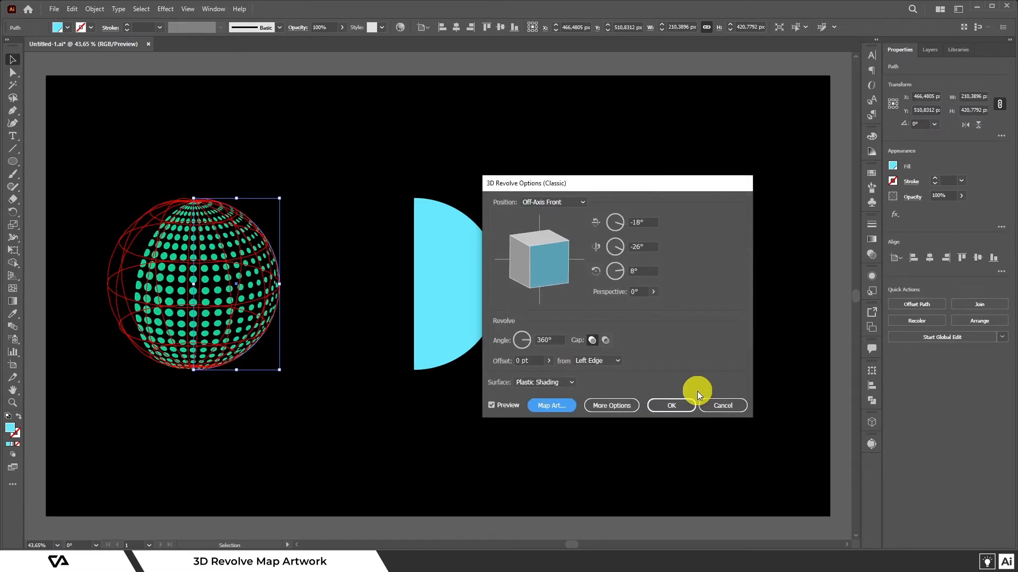
pyautogui.click(678, 405)
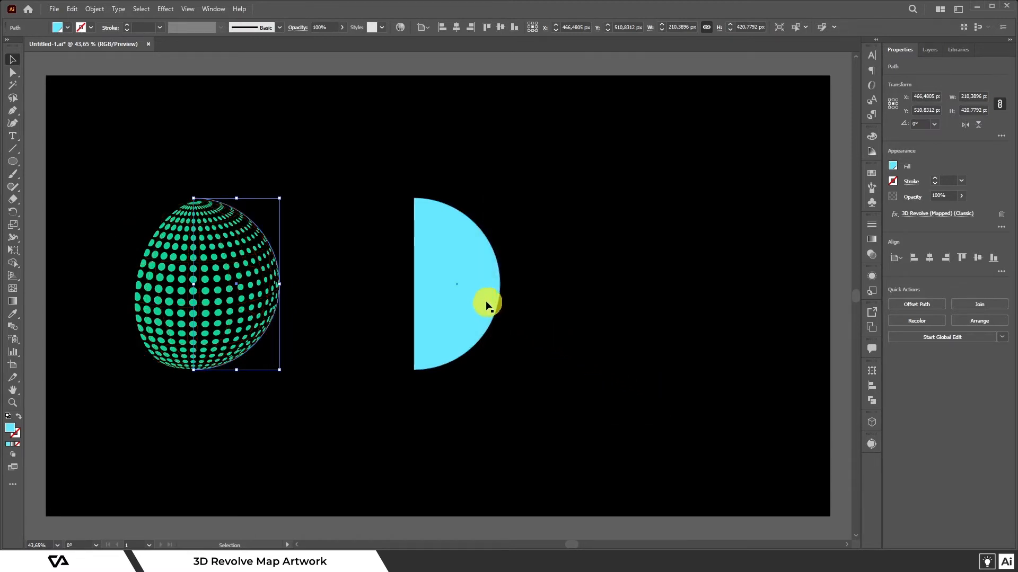
# - Apply the 3D Revolve (Classic) effect to the right half circle, keeping its preview unobstructed
pyautogui.click(468, 293)
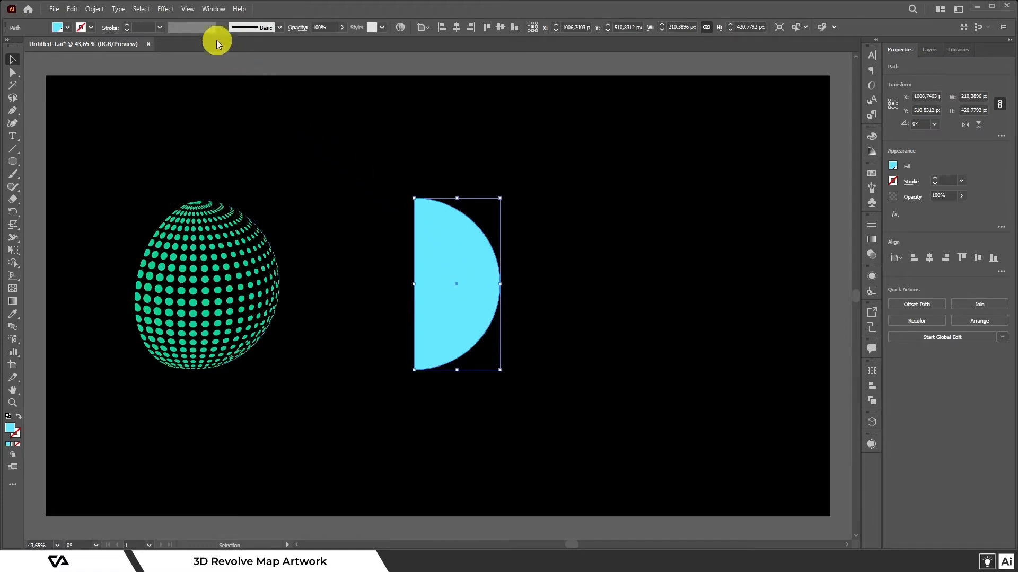
pyautogui.click(167, 10)
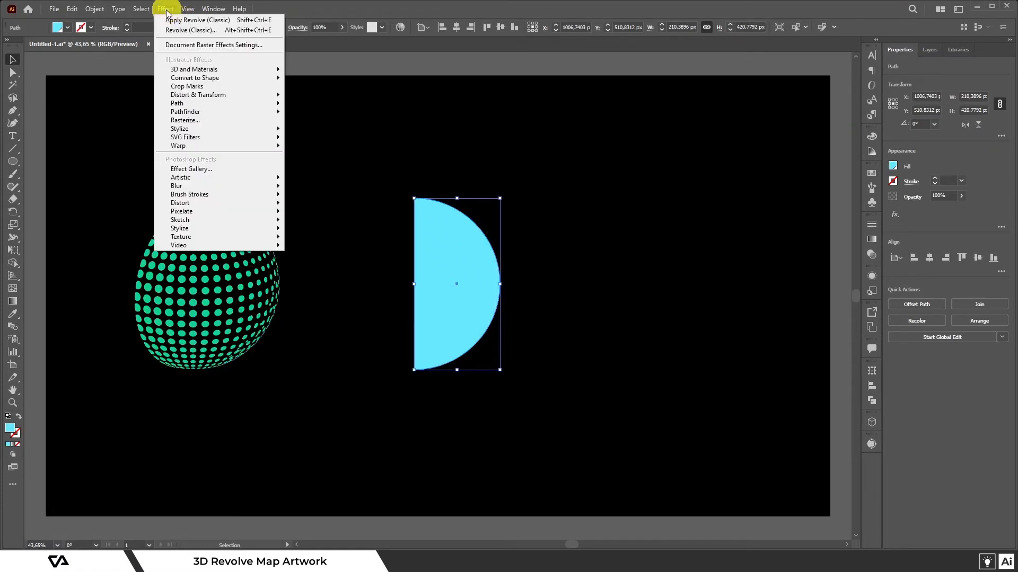
pyautogui.moveTo(193, 71)
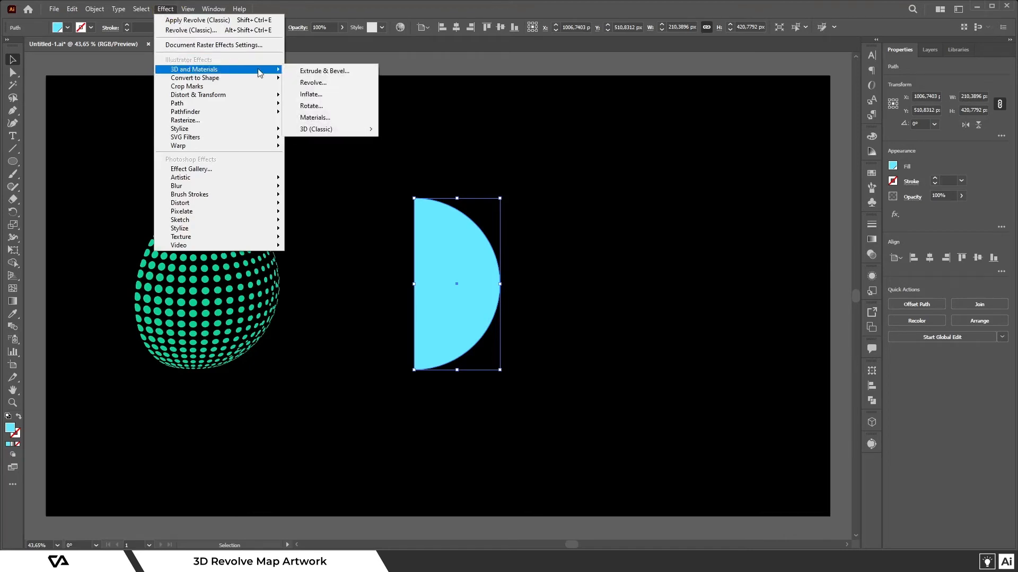
pyautogui.click(310, 130)
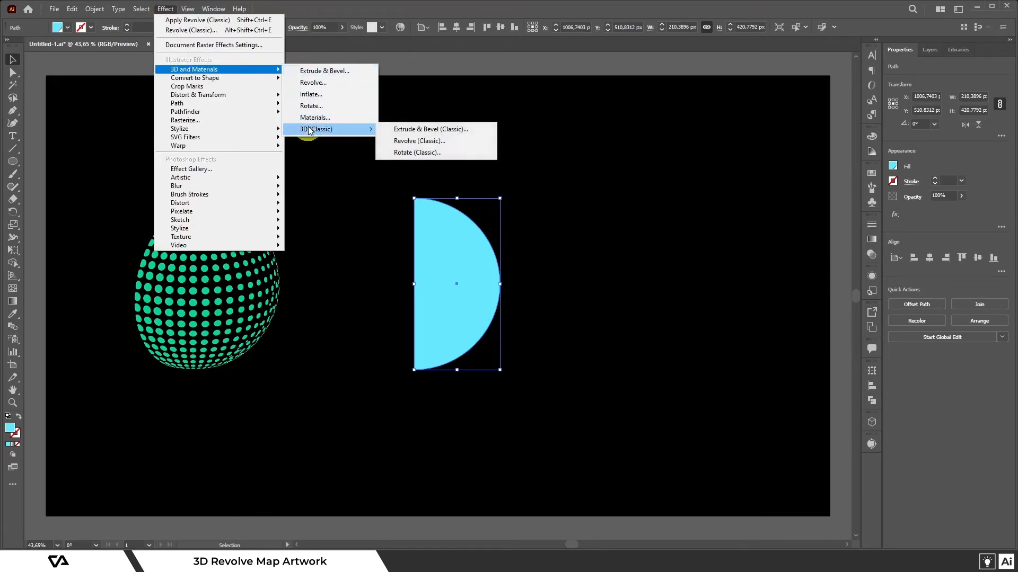
pyautogui.click(410, 141)
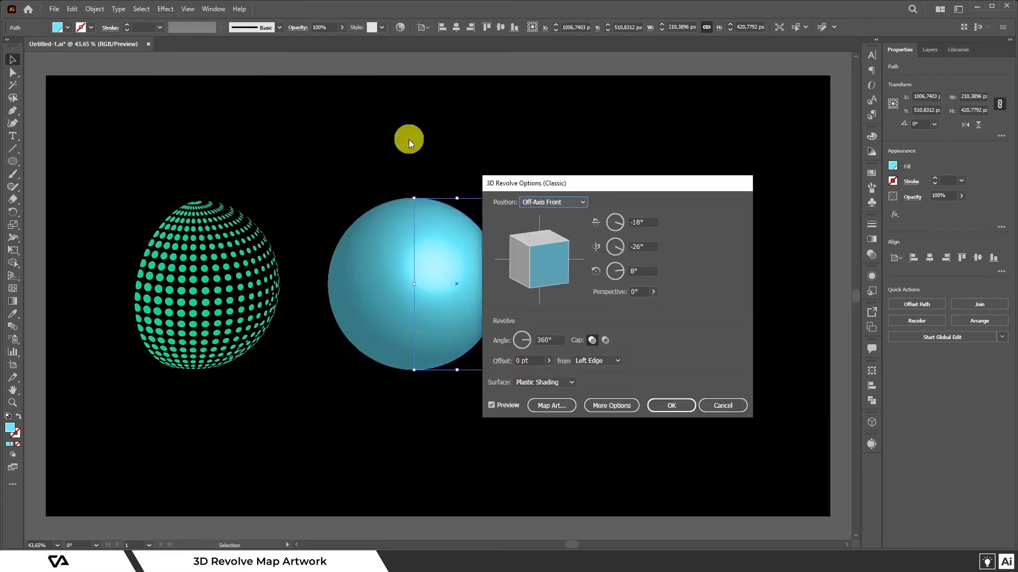
pyautogui.moveTo(530, 183); pyautogui.dragTo(572, 186)
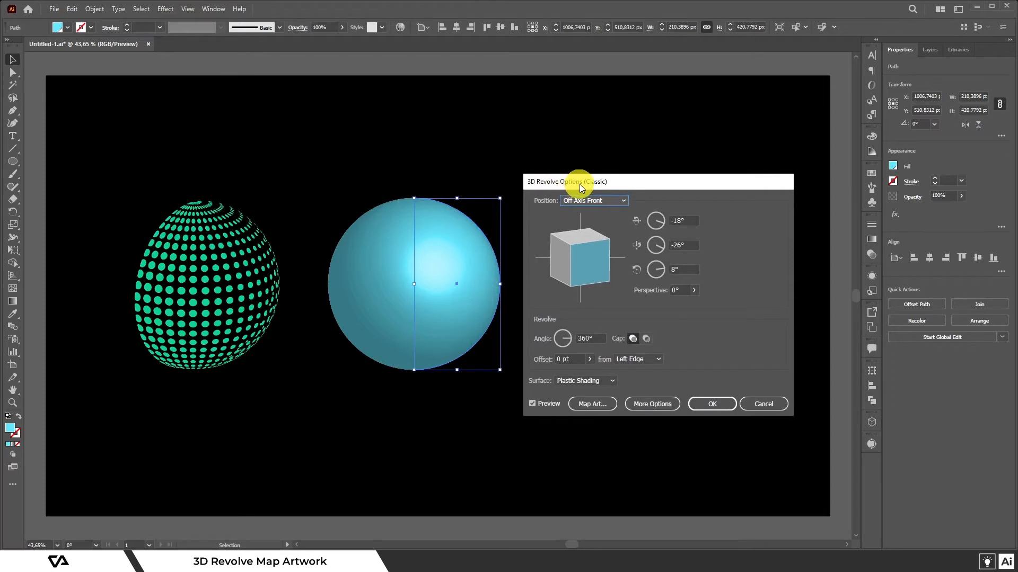
# - Map the DESIGN2 symbol onto the revolved right sphere with invisible geometry enabled
pyautogui.click(597, 401)
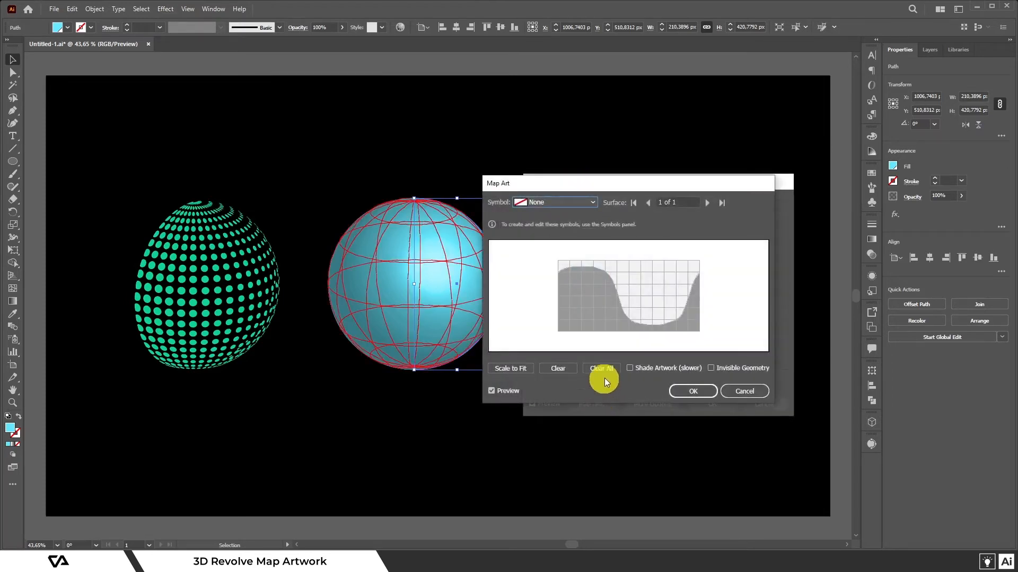
pyautogui.moveTo(625, 182); pyautogui.dragTo(664, 222)
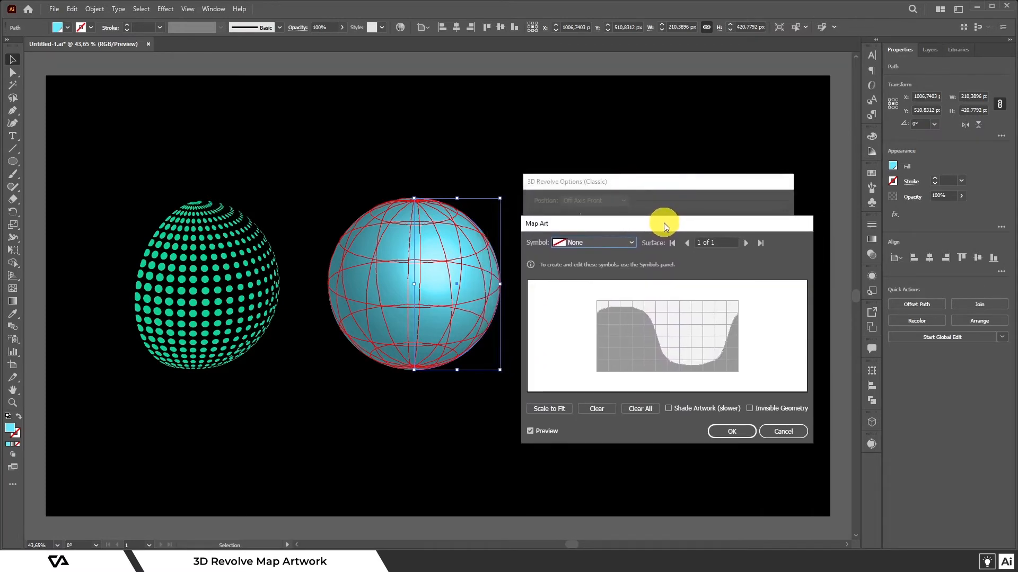
pyautogui.click(629, 244)
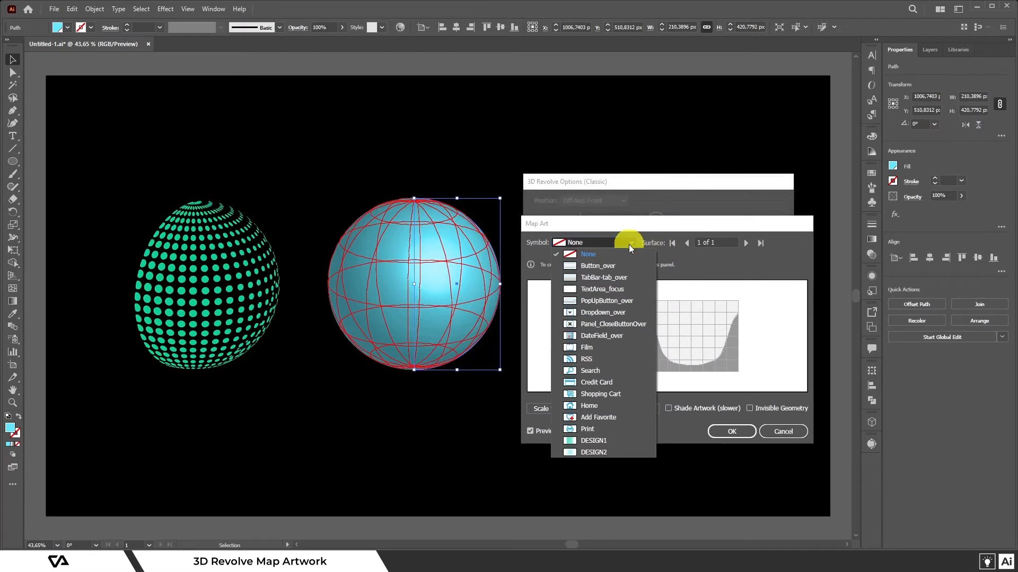
pyautogui.click(611, 448)
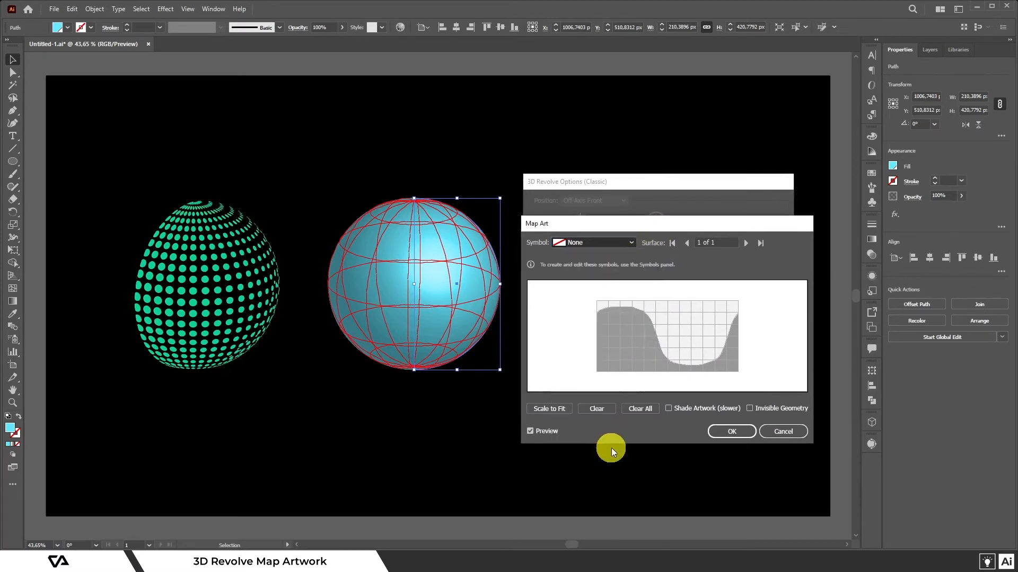
pyautogui.click(750, 408)
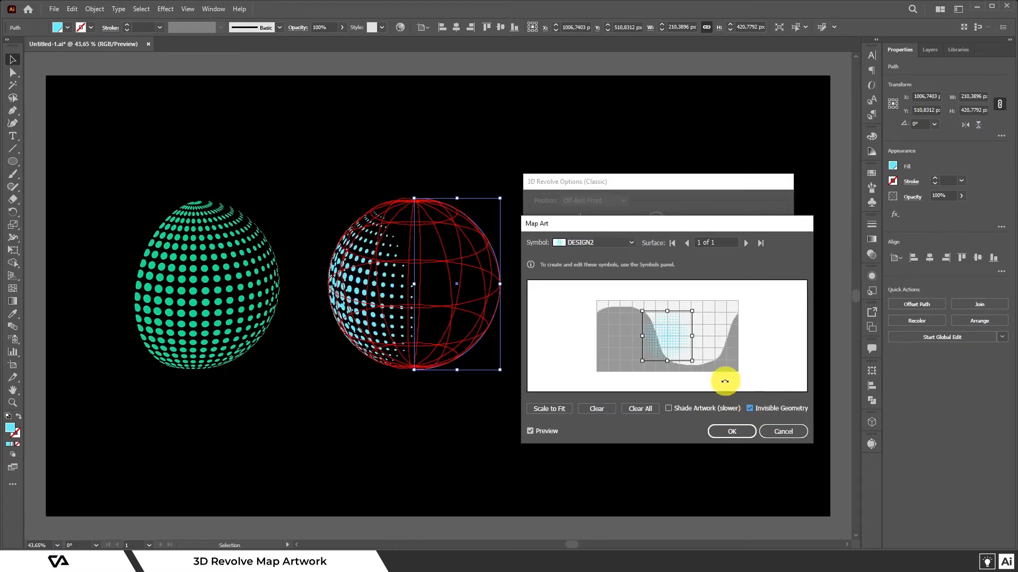
# - Resize the mapped DESIGN2 artwork to fill the lower-right part of the surface grid, then accept the mapping and the revolve effect
pyautogui.moveTo(693, 363); pyautogui.dragTo(701, 370)
pyautogui.press('capslock')
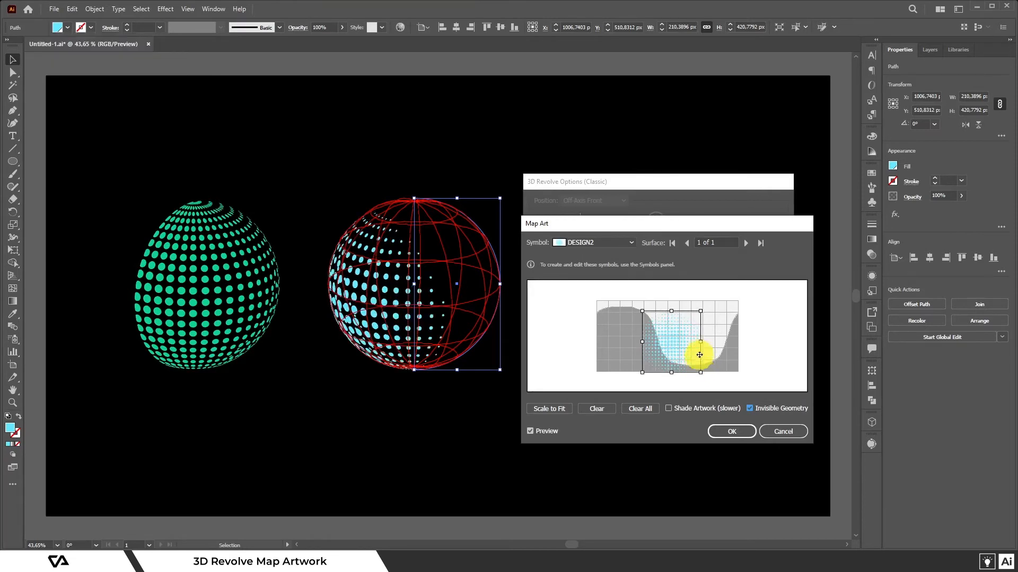
pyautogui.moveTo(697, 336)
pyautogui.mouseDown()
pyautogui.moveTo(675, 336)
pyautogui.moveTo(716, 335)
pyautogui.mouseUp()
pyautogui.press('capslock')
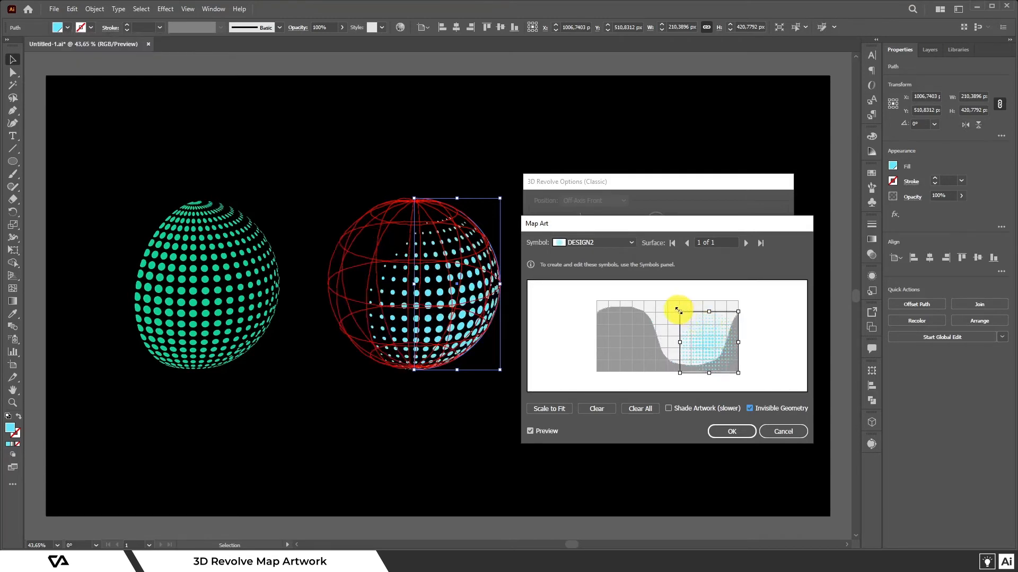
pyautogui.moveTo(678, 310); pyautogui.dragTo(692, 324)
pyautogui.press('capslock')
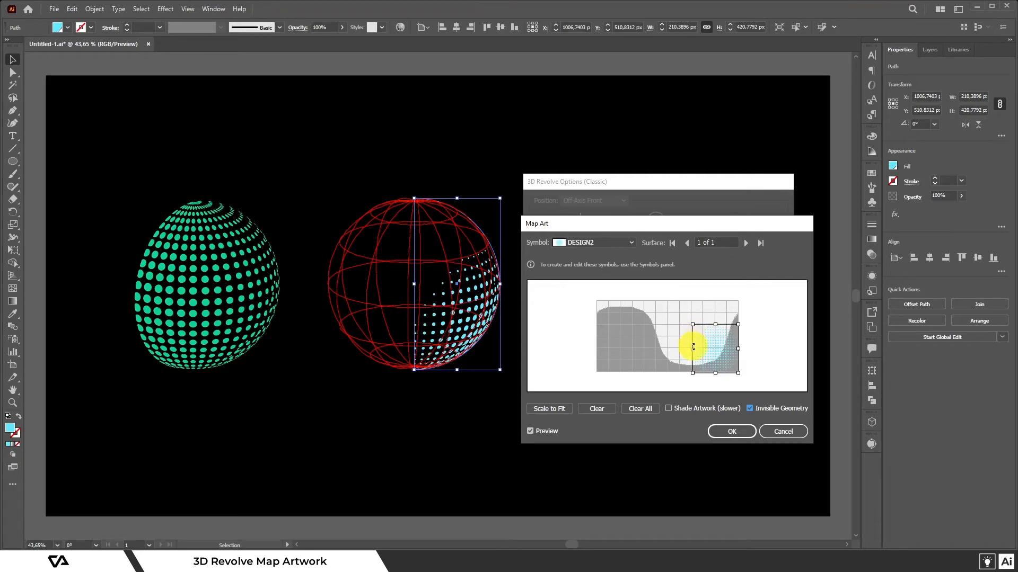
pyautogui.moveTo(693, 350); pyautogui.dragTo(668, 351)
pyautogui.press('capslock')
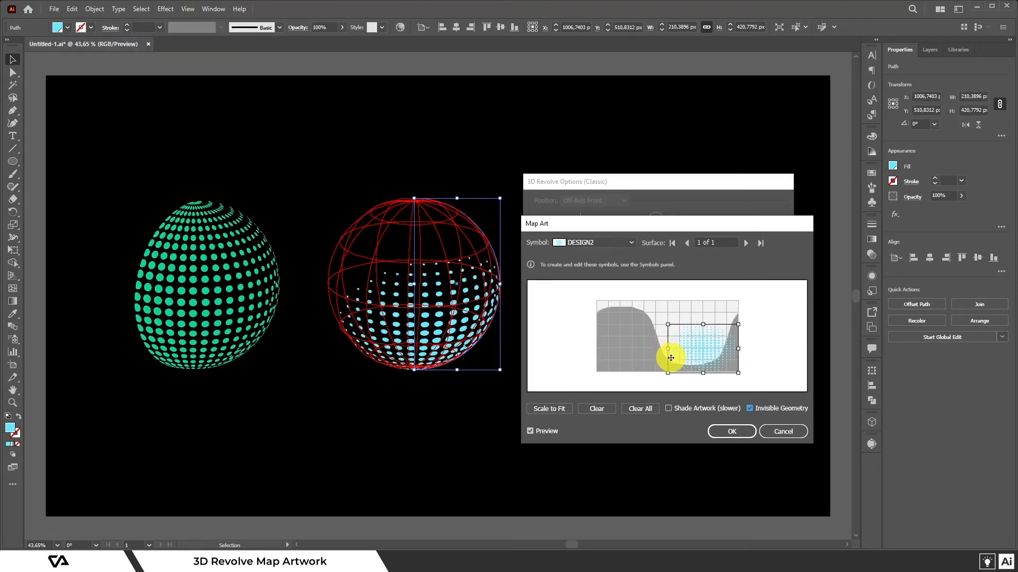
pyautogui.click(731, 430)
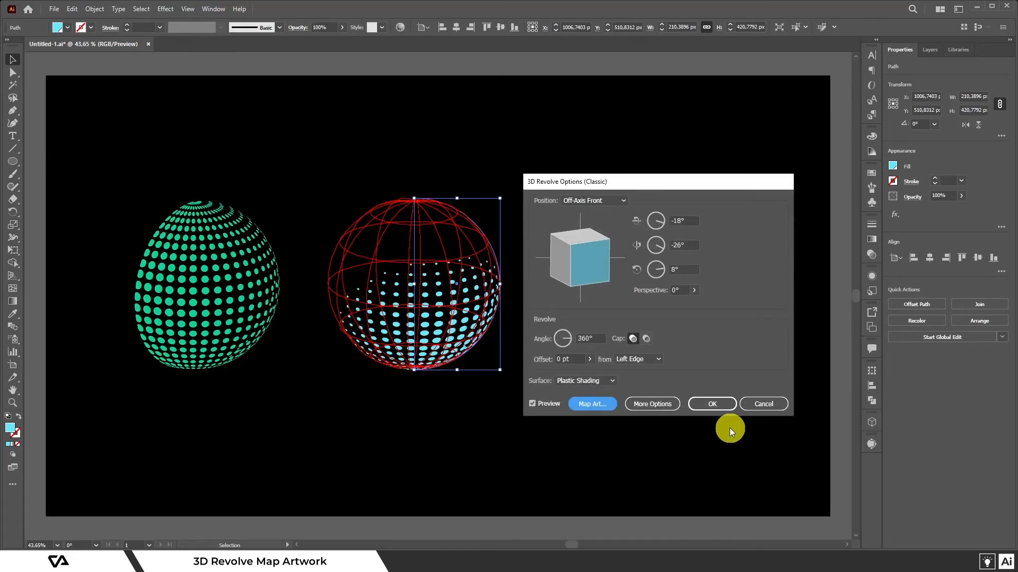
pyautogui.click(718, 406)
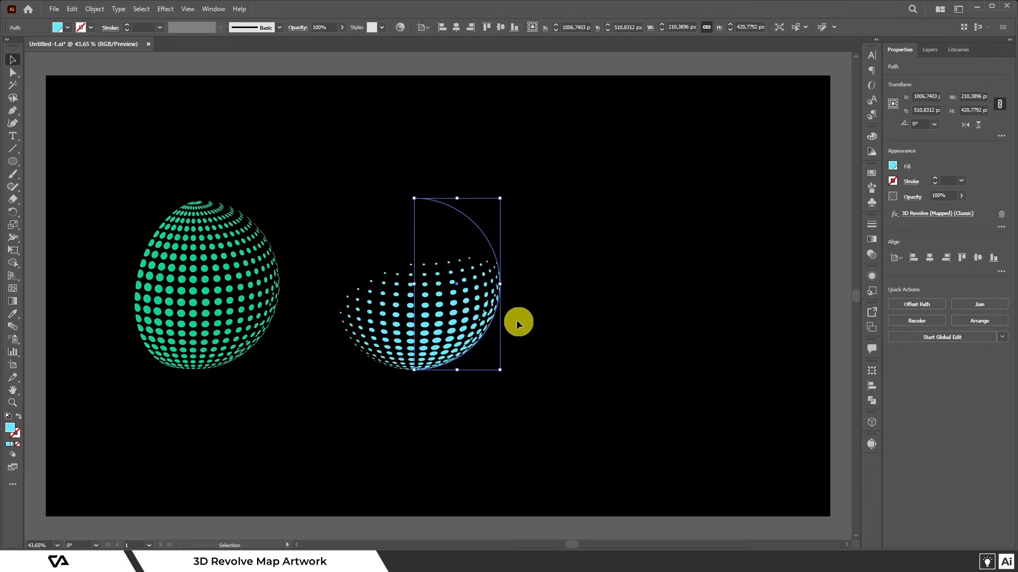
# - Expand the appearance of the blue dotted sphere and ungroup the result once
pyautogui.click(96, 9)
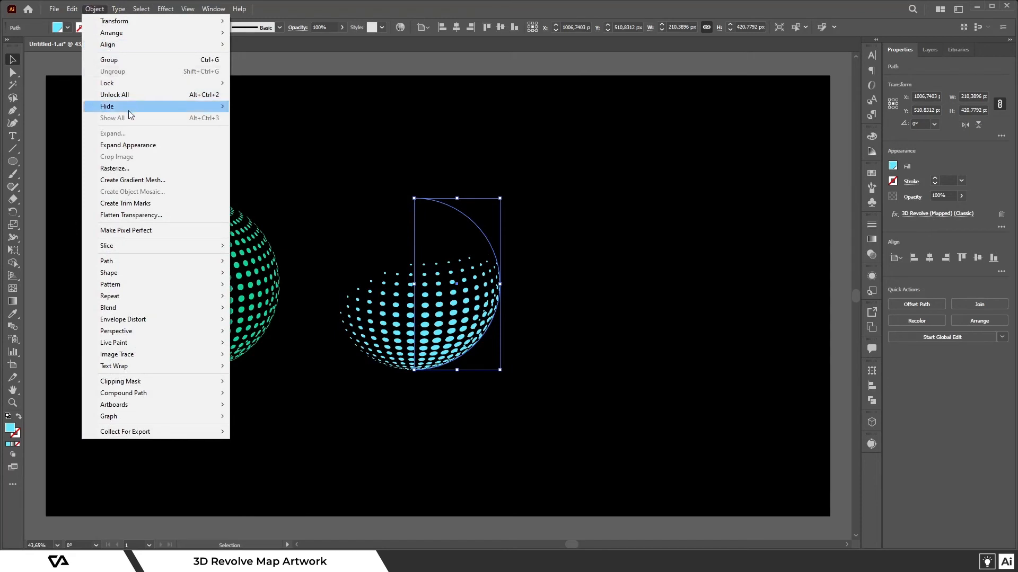
pyautogui.click(137, 146)
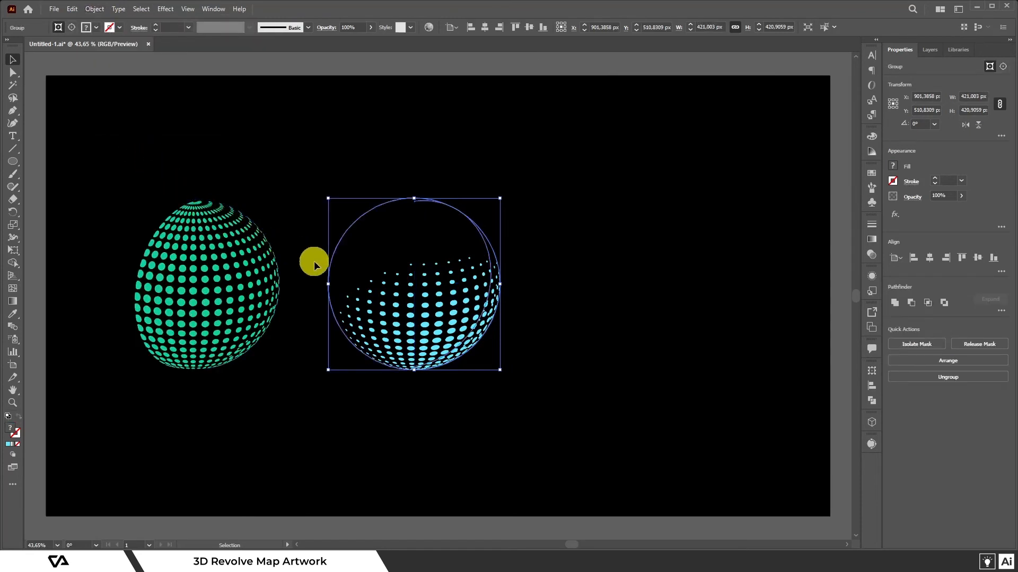
pyautogui.rightClick(425, 315)
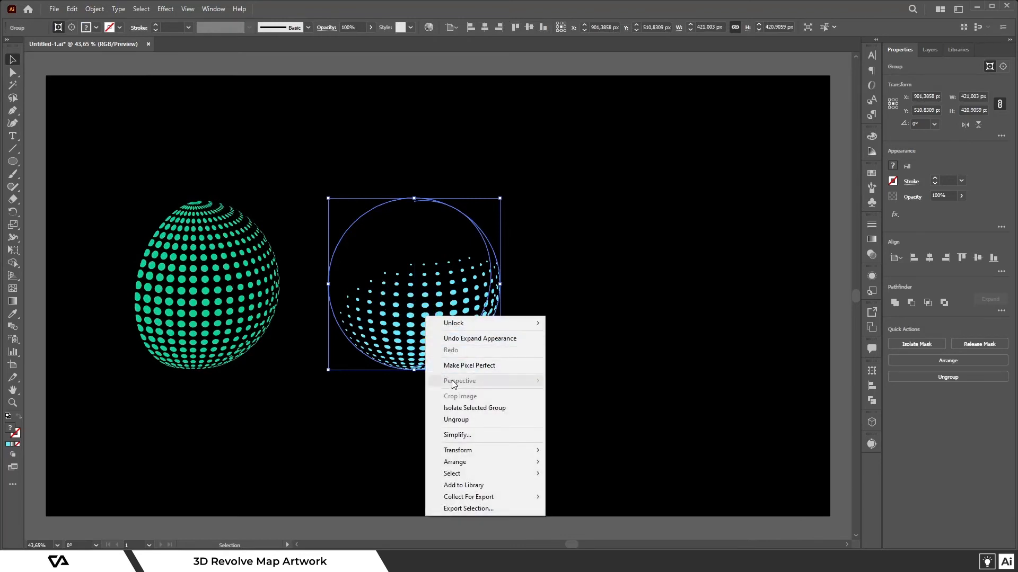
pyautogui.click(463, 421)
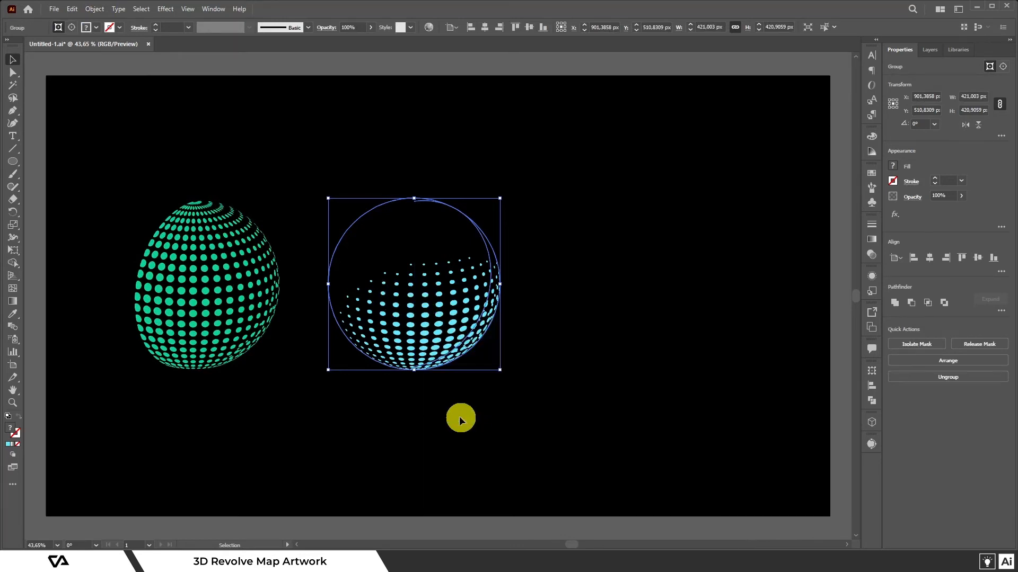
# - Expand the appearance of the green dotted sphere, ungroup the result once and clear the selection
pyautogui.click(226, 275)
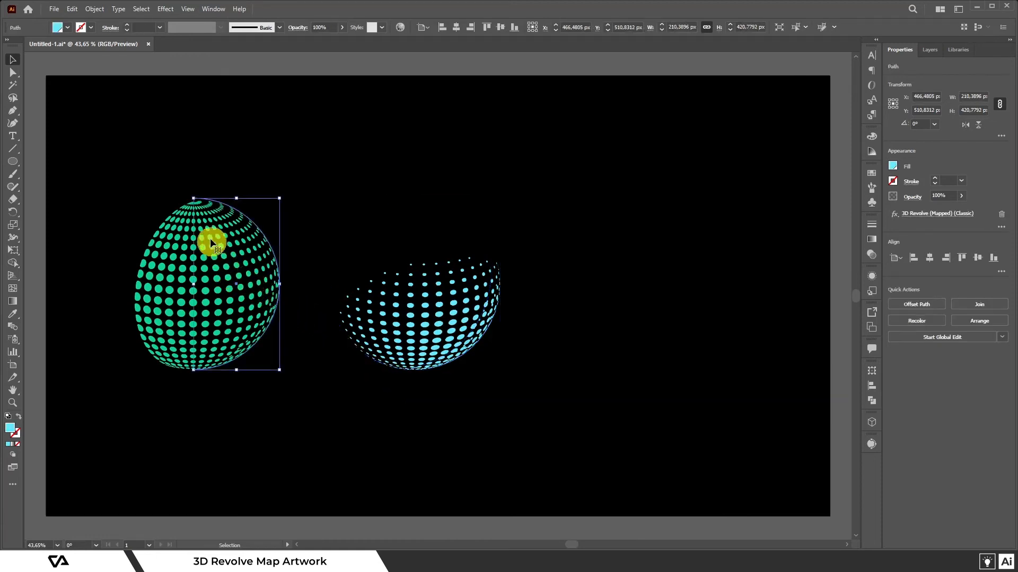
pyautogui.click(98, 8)
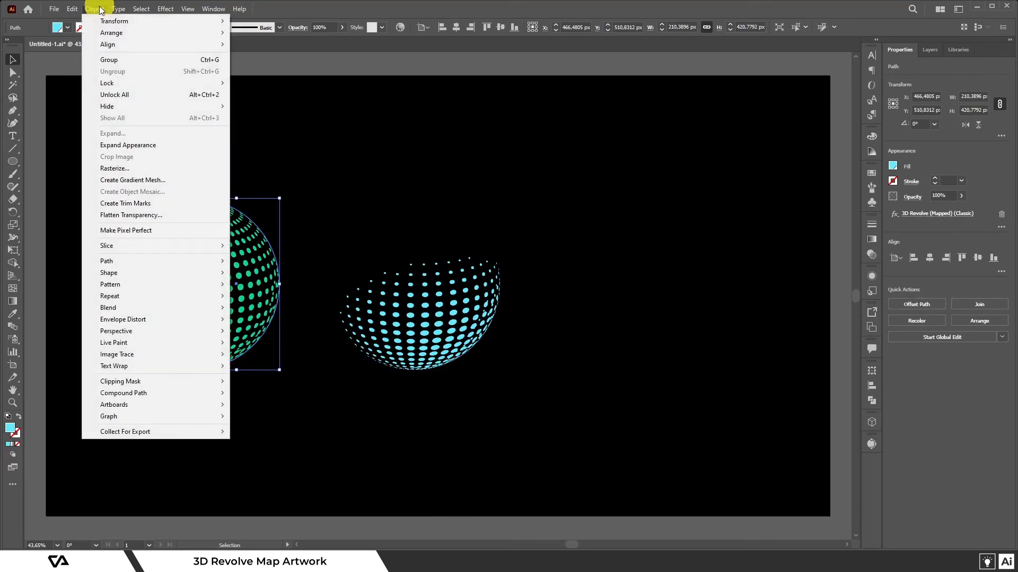
pyautogui.click(129, 145)
pyautogui.rightClick(228, 286)
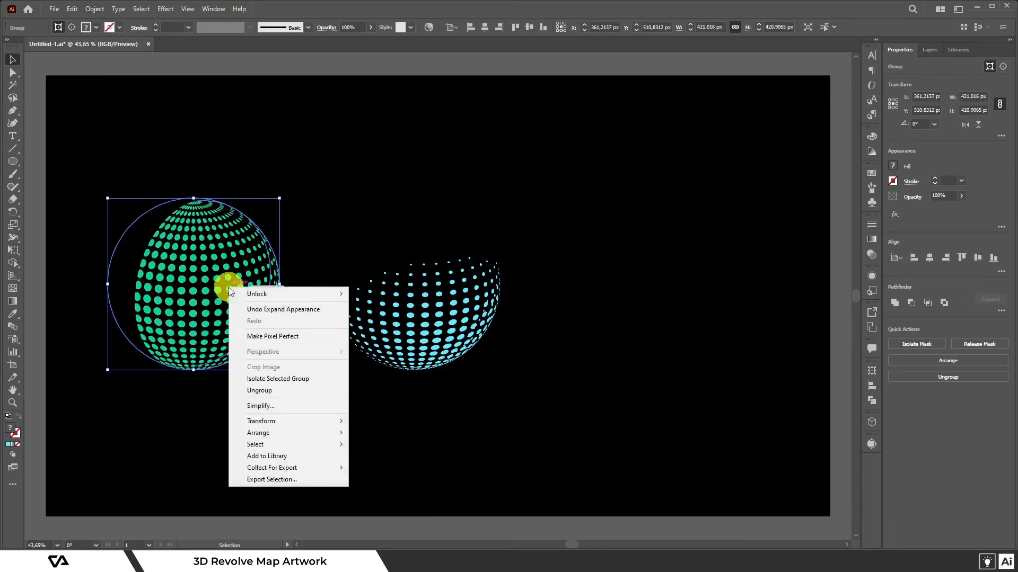
pyautogui.click(254, 392)
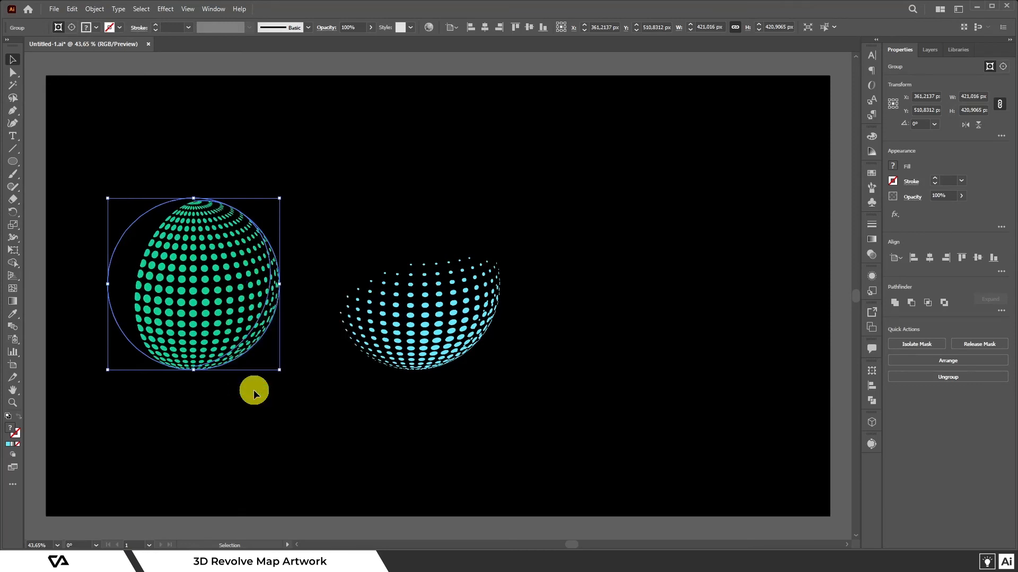
pyautogui.click(253, 393)
# - Ungroup the blue sphere again and move its front dot surface about 575 px to the right, away from the back dots
pyautogui.click(409, 326)
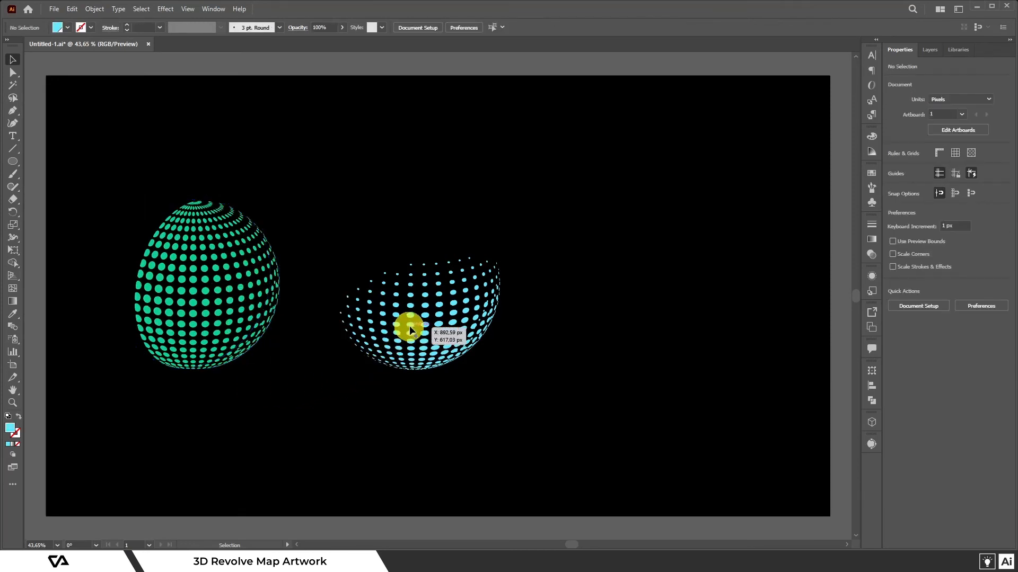
pyautogui.rightClick(410, 329)
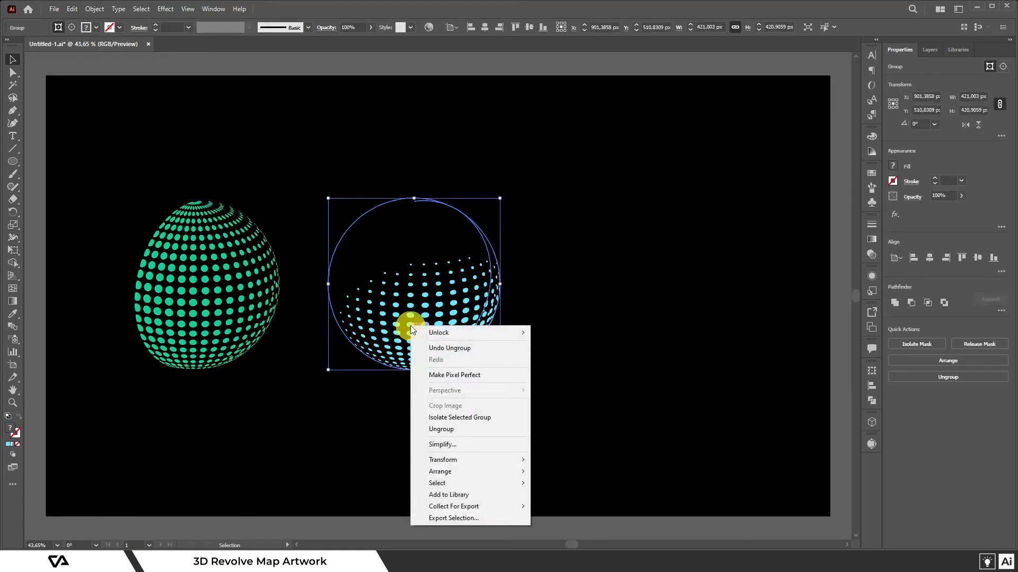
pyautogui.click(456, 431)
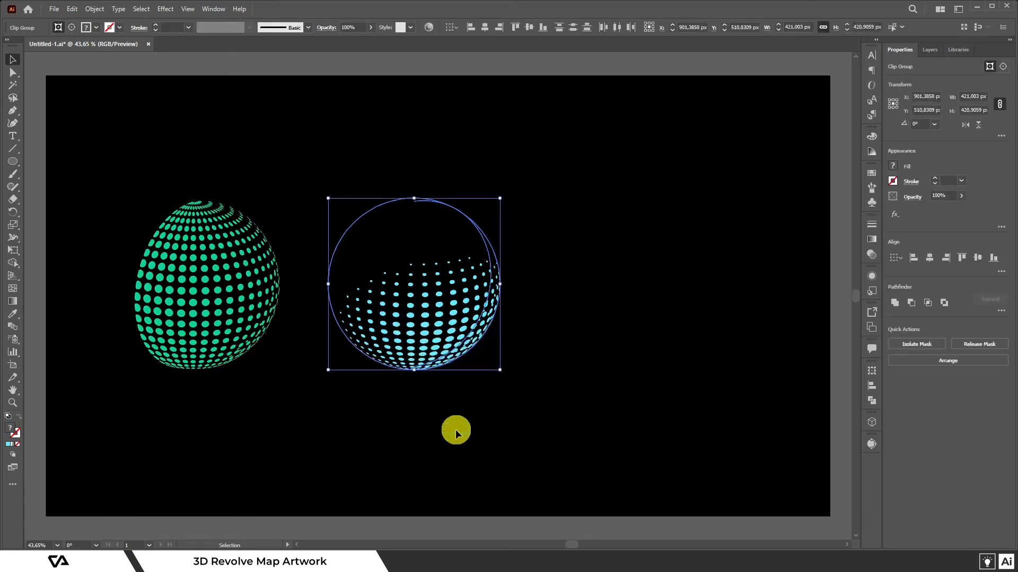
pyautogui.click(455, 429)
pyautogui.click(424, 346)
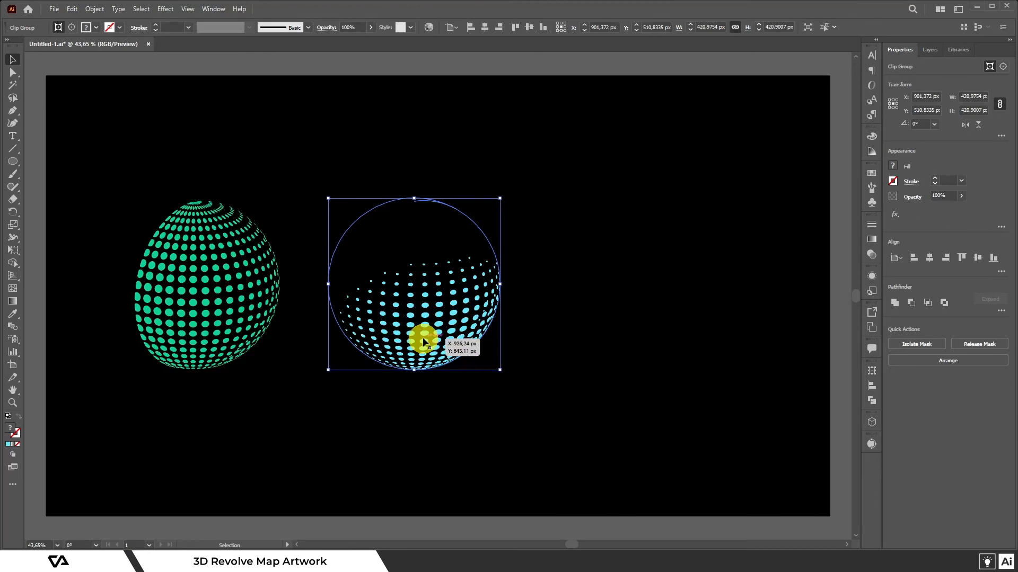
pyautogui.moveTo(423, 341); pyautogui.dragTo(661, 348)
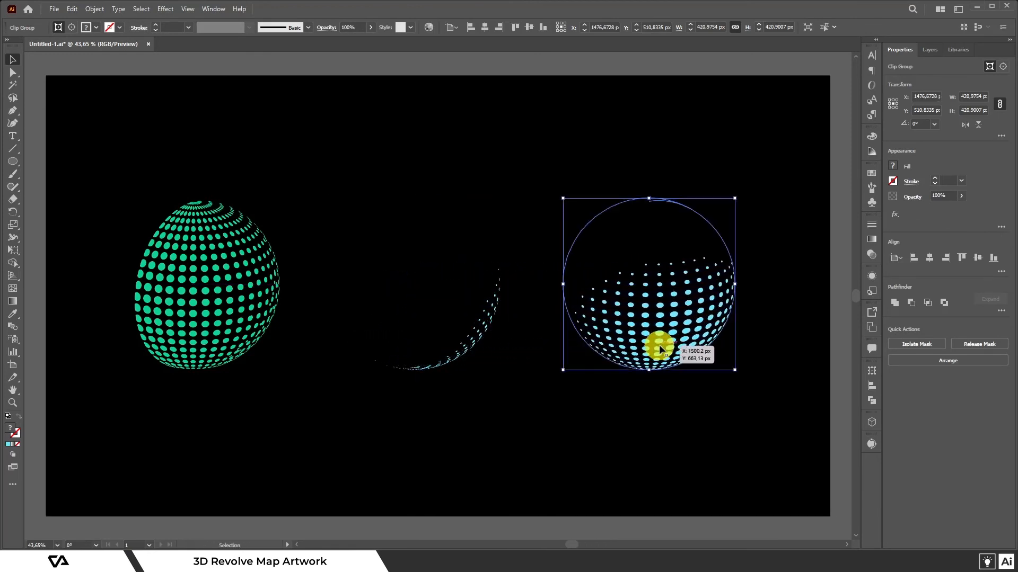
# - Delete the leftover back-side dots of the blue sphere in the middle of the artboard
pyautogui.click(523, 410)
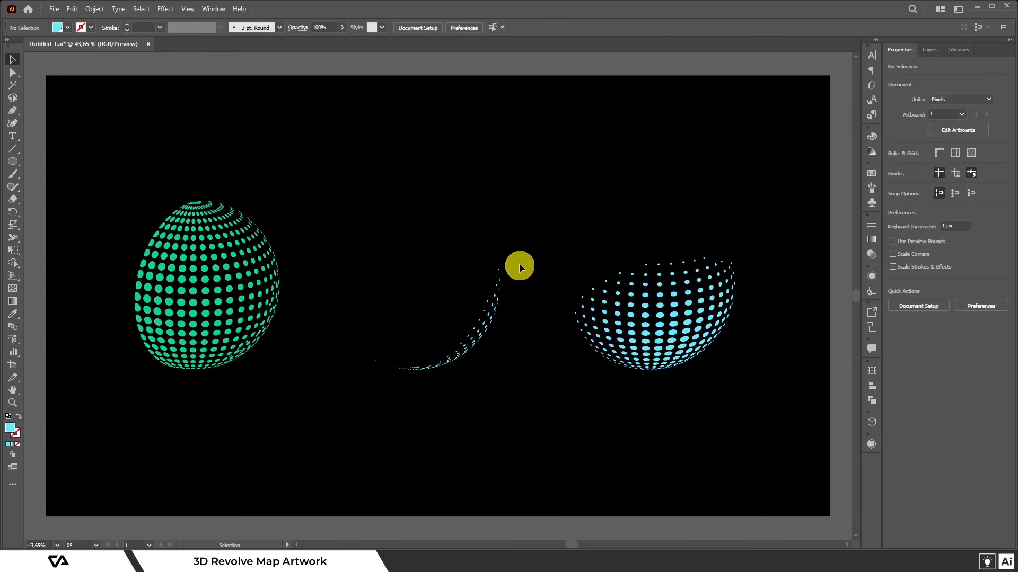
pyautogui.moveTo(496, 273); pyautogui.dragTo(328, 404)
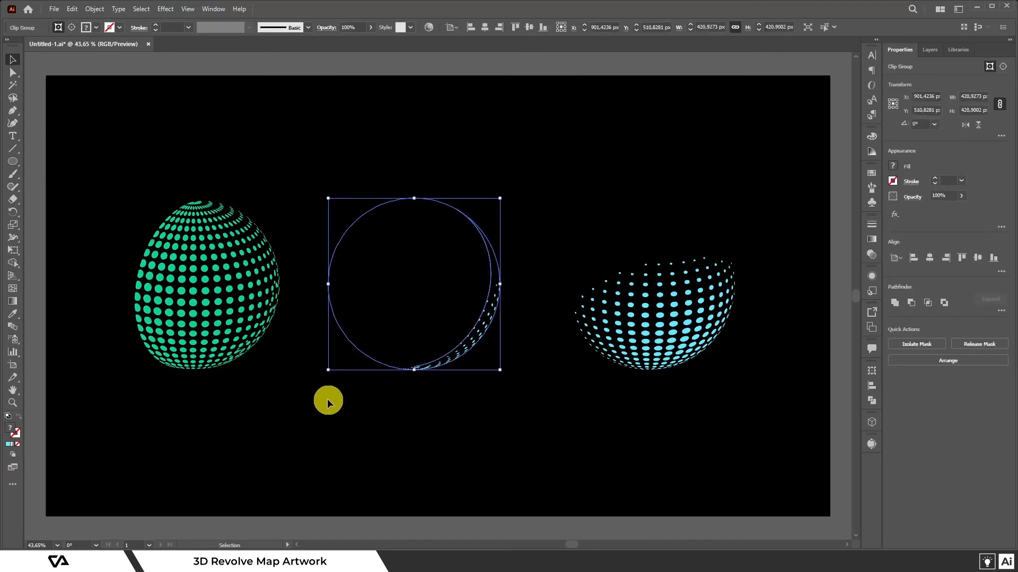
pyautogui.press('Delete')
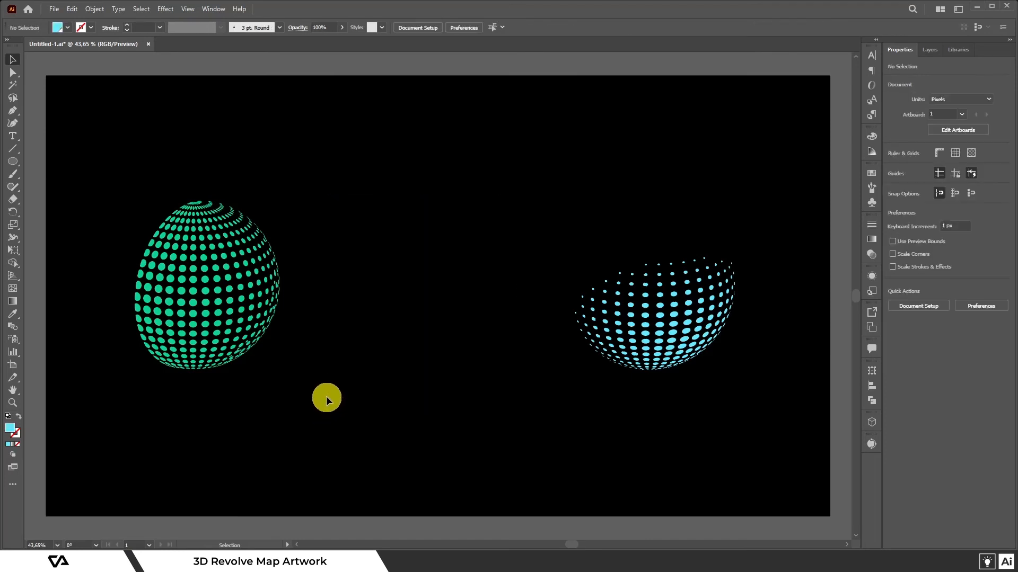
# - Ungroup the green sphere again and move its front dot surface about 553 px right to the middle of the artboard
pyautogui.click(217, 291)
pyautogui.rightClick(217, 290)
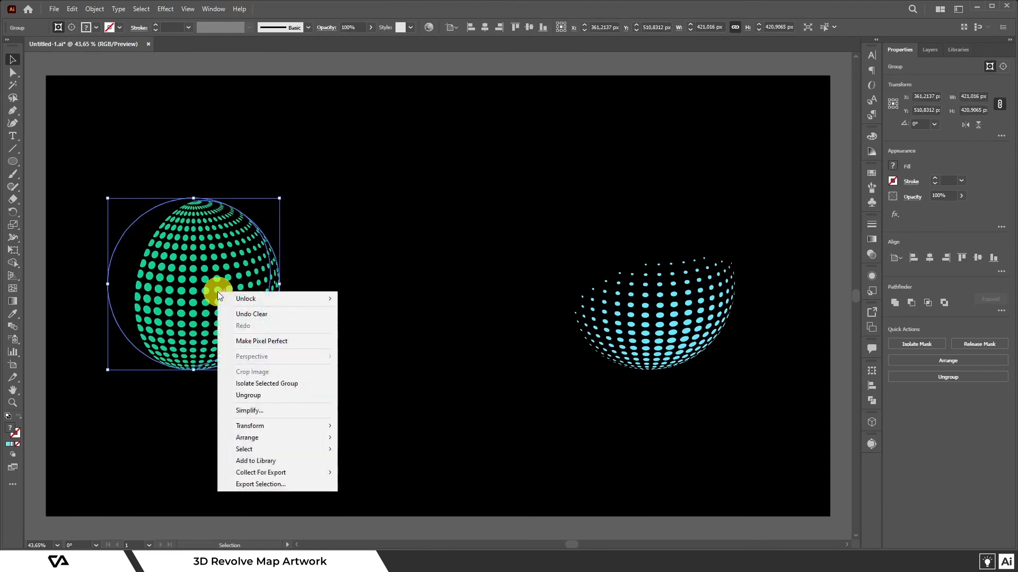
pyautogui.click(245, 395)
pyautogui.click(245, 396)
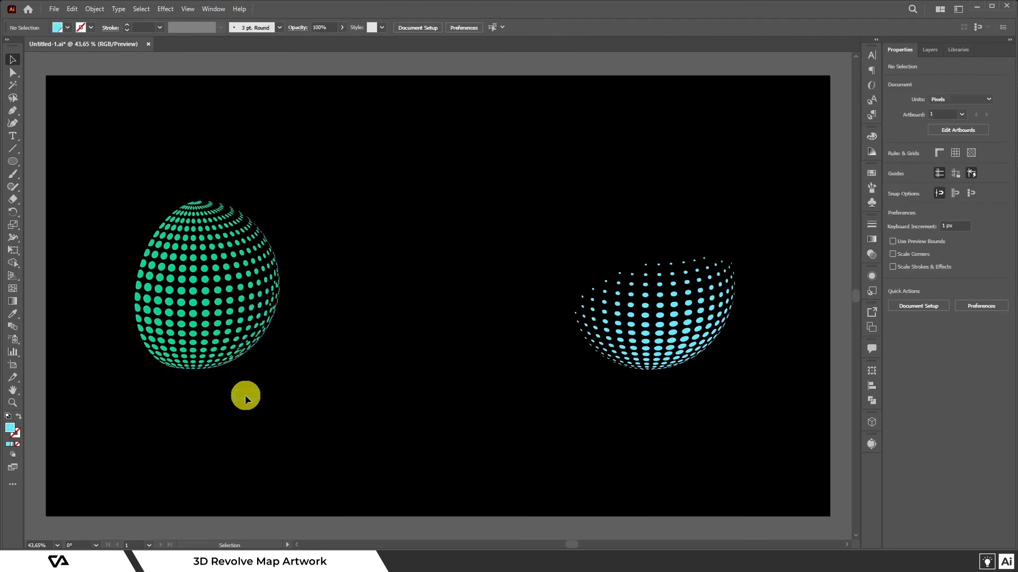
pyautogui.moveTo(220, 291); pyautogui.dragTo(446, 310)
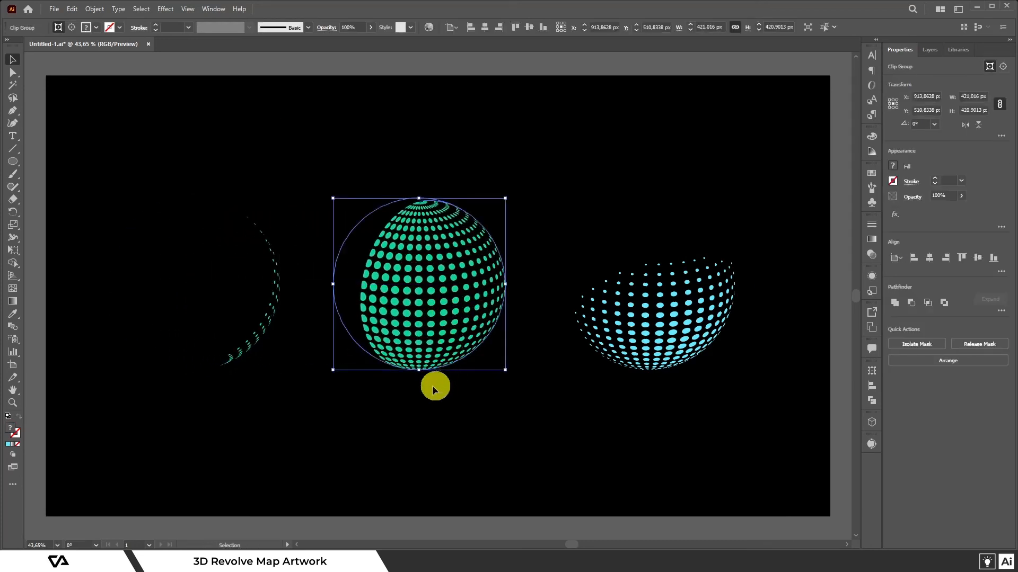
# - Delete the leftover back-side dots of the green sphere on the artboard's left side
pyautogui.click(306, 397)
pyautogui.moveTo(280, 317); pyautogui.dragTo(185, 195)
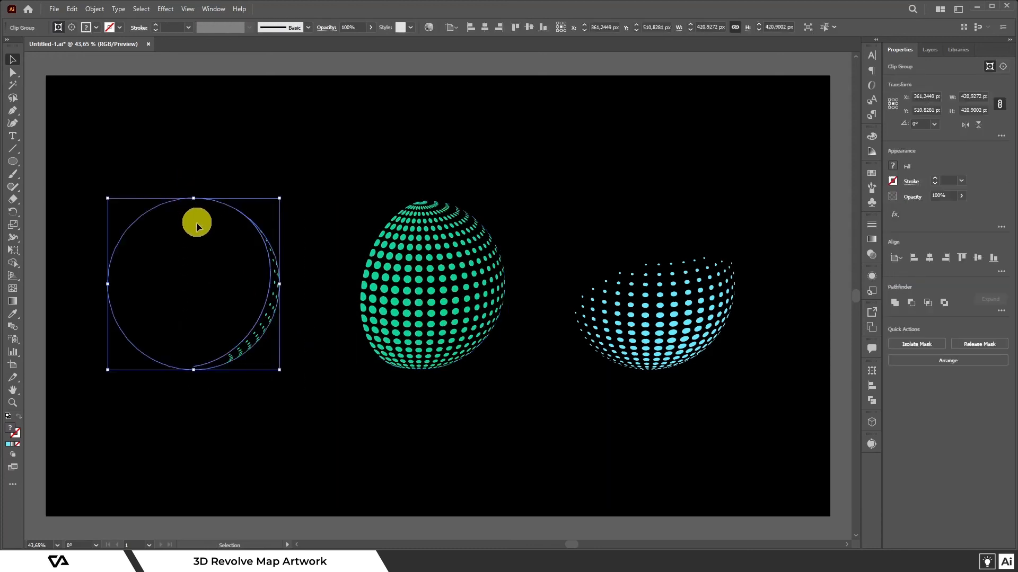
pyautogui.press('Delete')
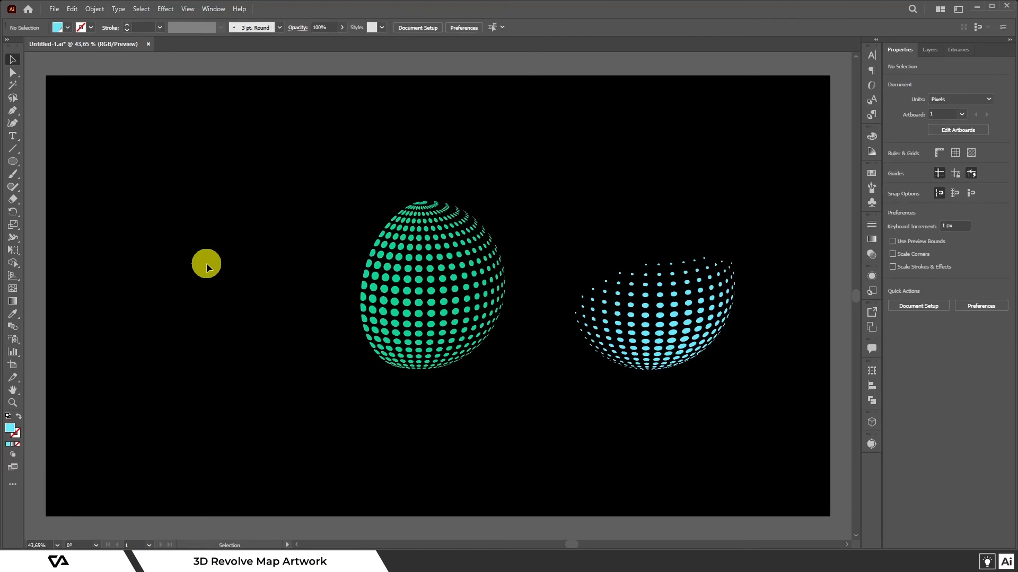
# - Shift the green and blue dot surfaces left so they sit side by side, and group them together
pyautogui.moveTo(424, 281); pyautogui.dragTo(278, 258)
pyautogui.moveTo(661, 304); pyautogui.dragTo(560, 307)
pyautogui.moveTo(650, 323); pyautogui.dragTo(267, 211)
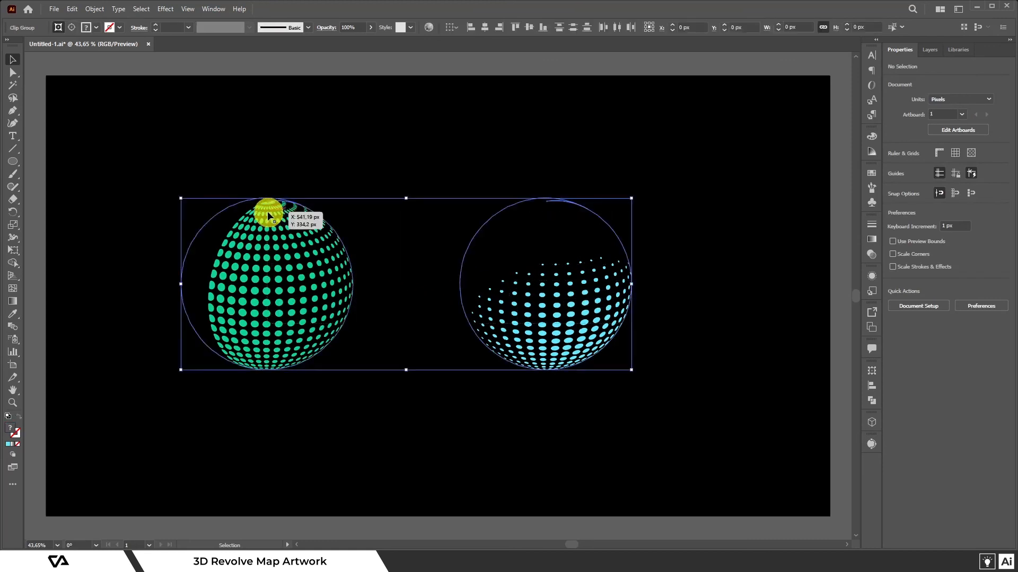
pyautogui.press('a')
pyautogui.hotkey('ctrl', 'g')
pyautogui.press('v')
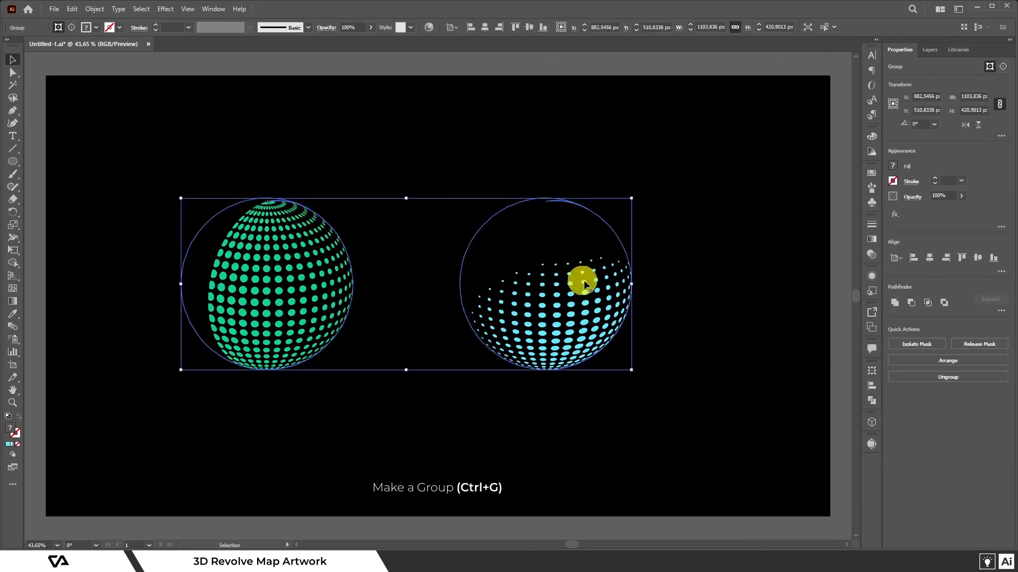
# - Center the group horizontally and vertically on the artboard, then deselect it
pyautogui.click(933, 257)
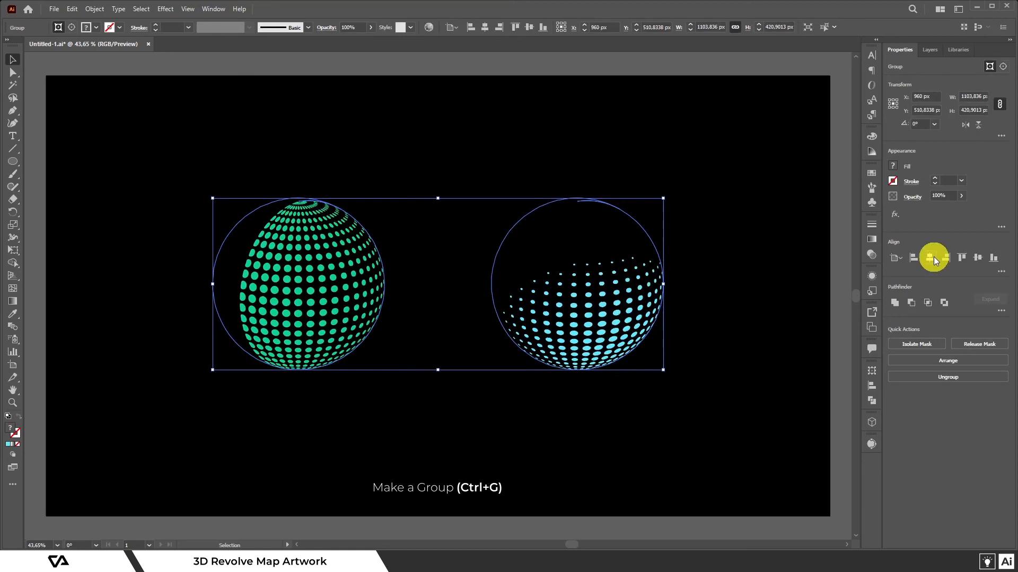
pyautogui.click(979, 259)
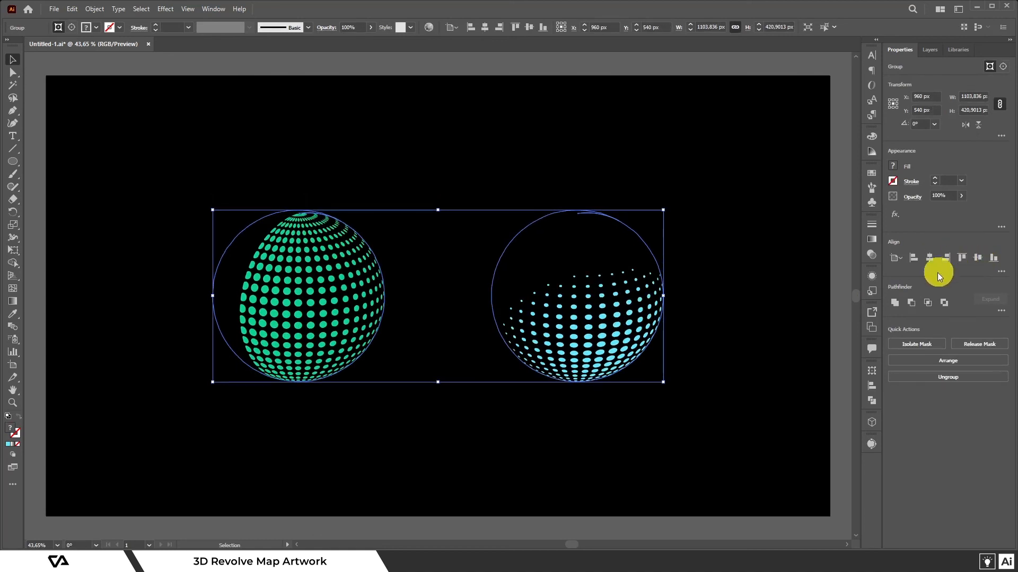
pyautogui.click(759, 301)
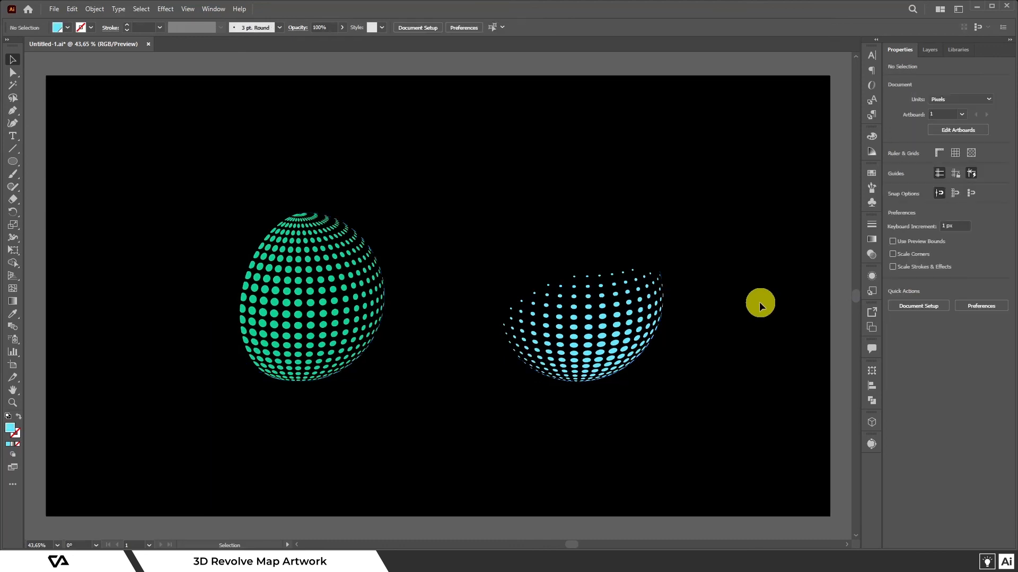